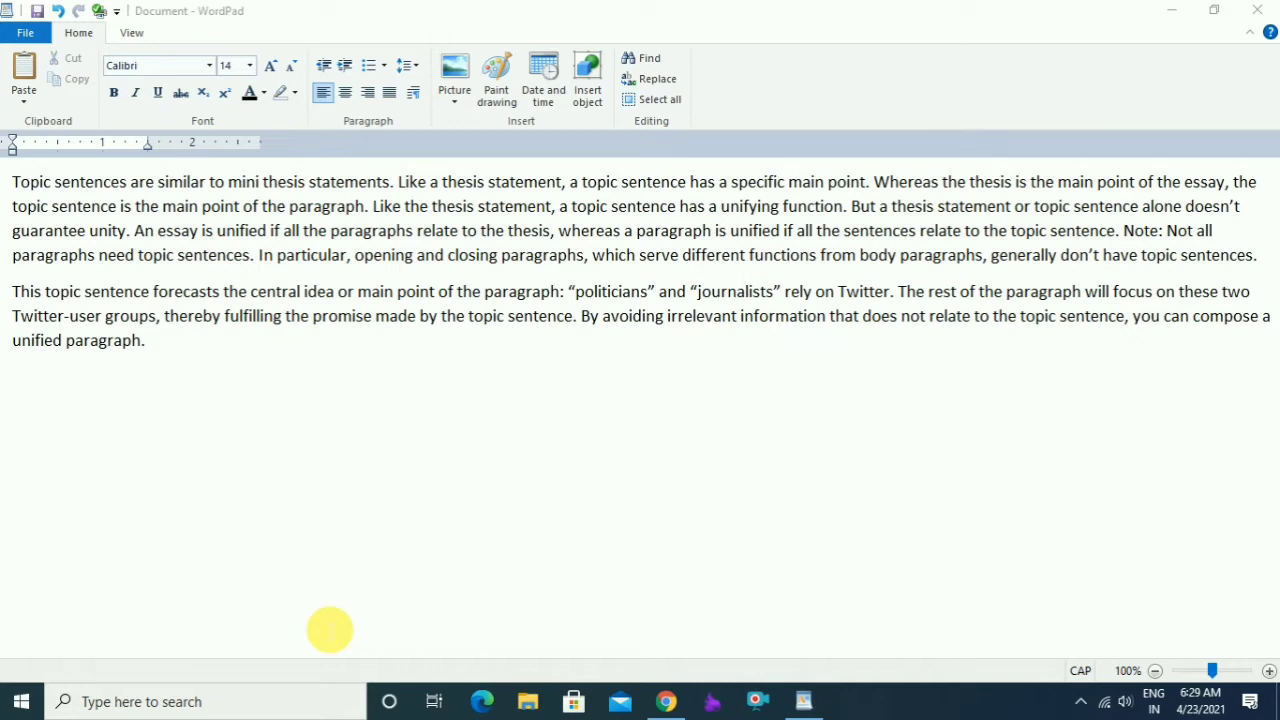
Increase the indent of the second paragraph by two levels and decrease it back to the margin.
left_click(323, 66)
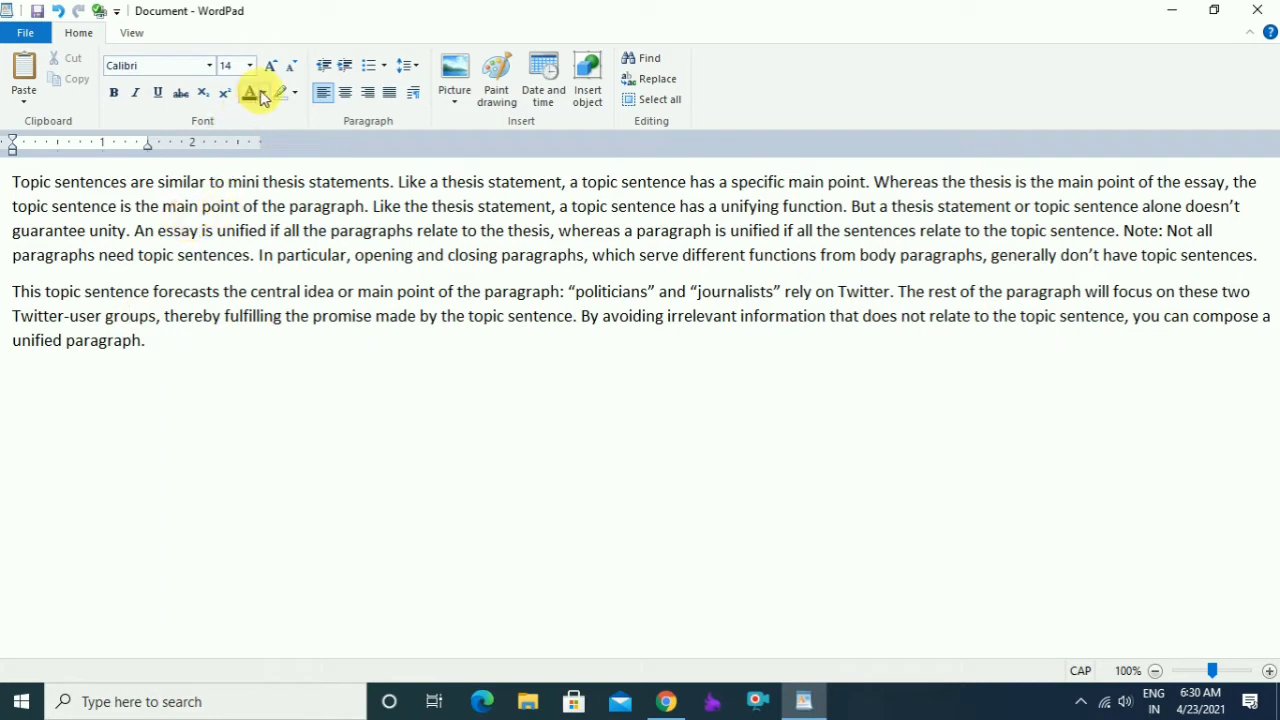
left_click(345, 67)
left_click(345, 67)
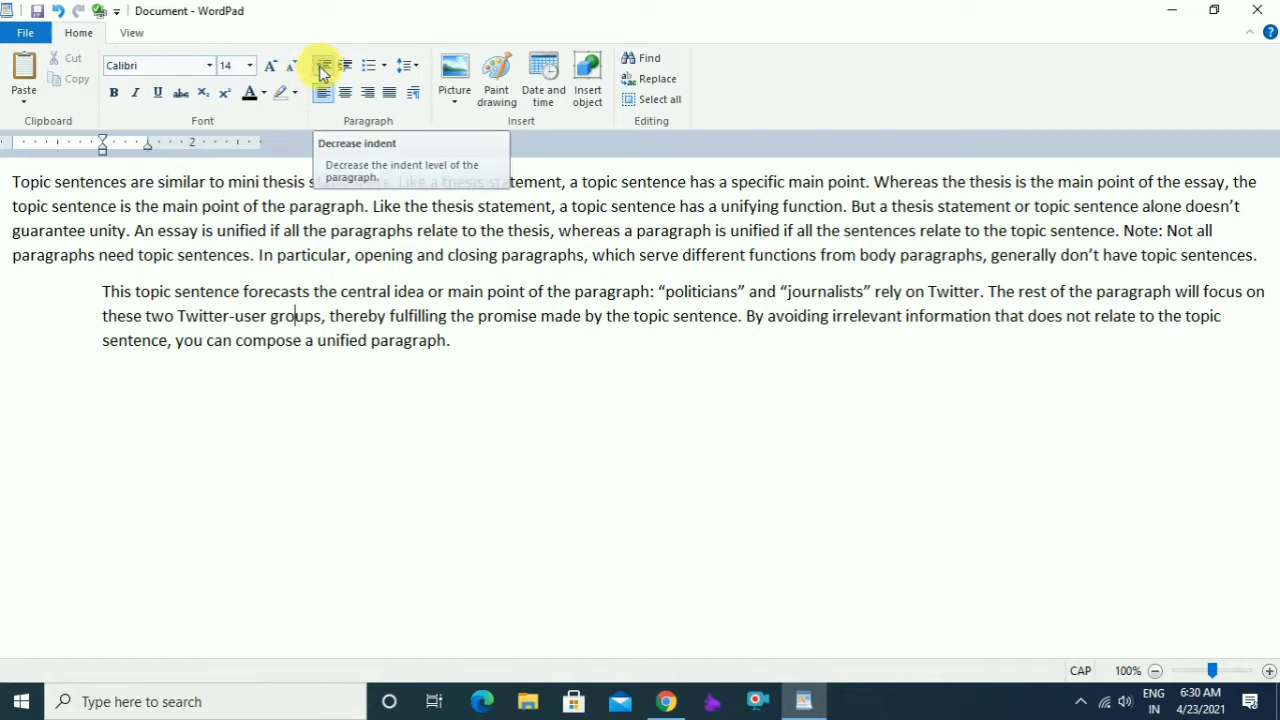
left_click(322, 70)
left_click(322, 70)
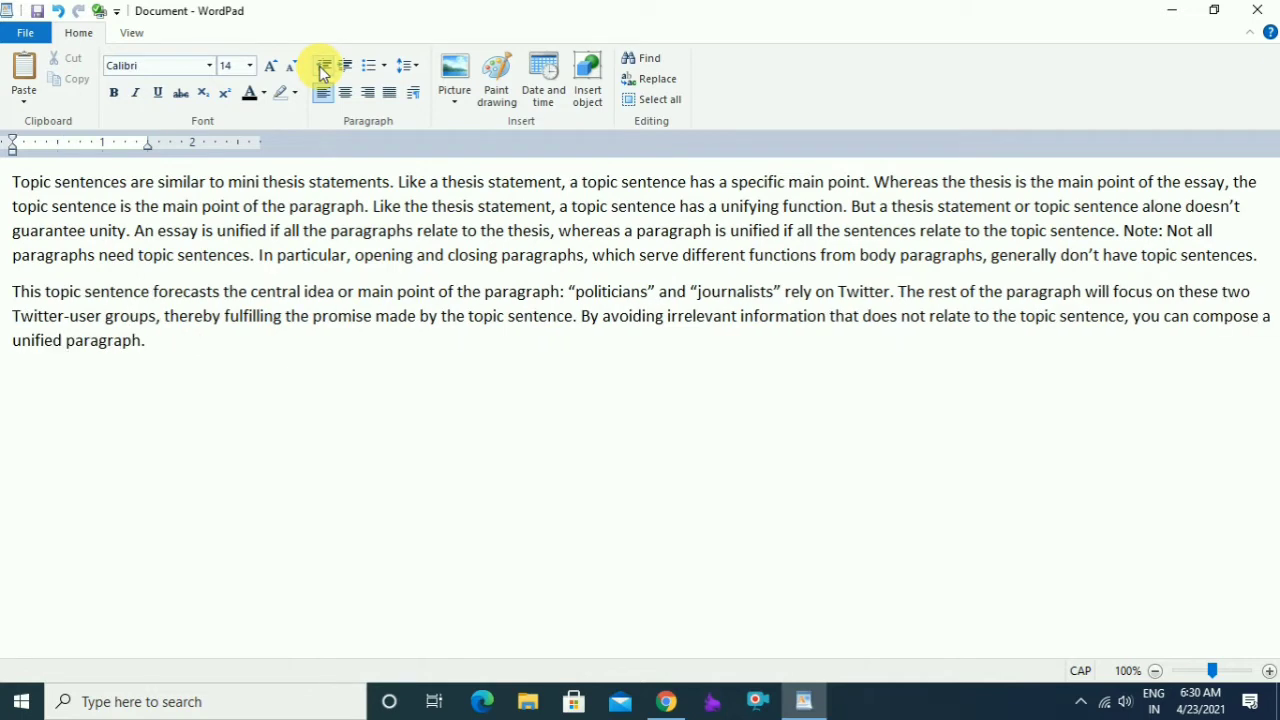
Try the A, B, C list style on both paragraphs and undo it.
left_click(390, 75)
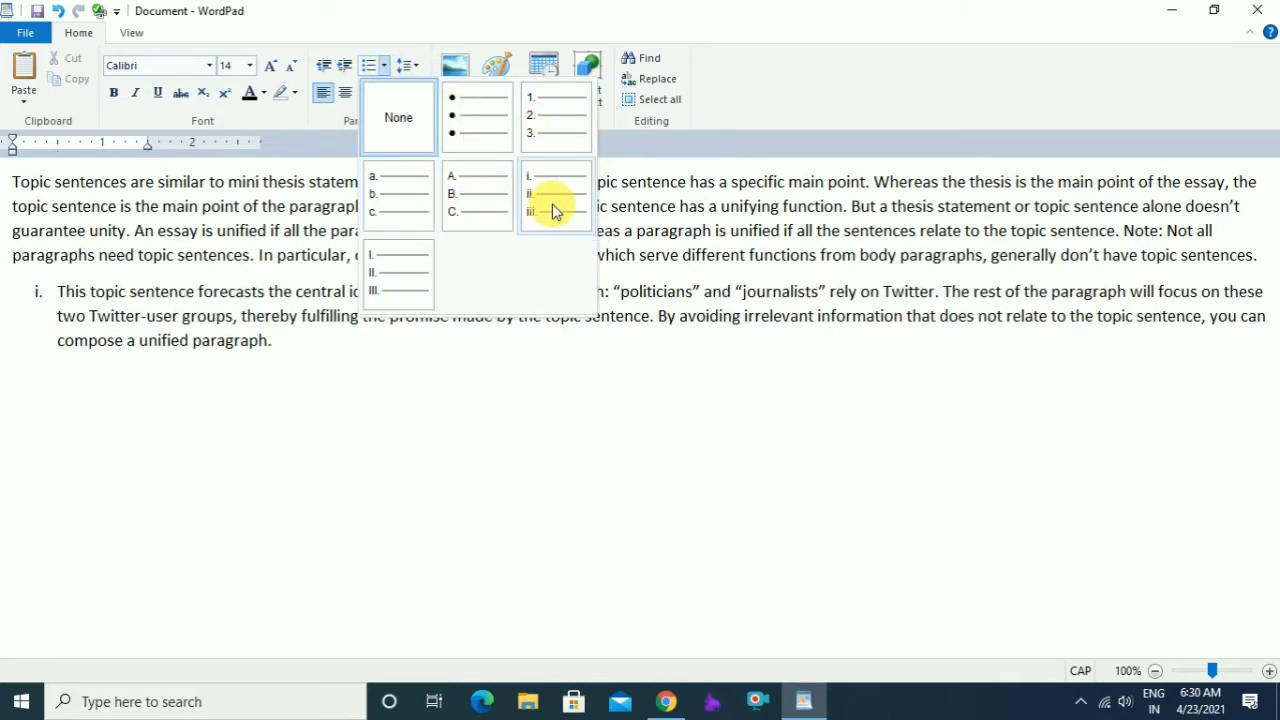
key("Escape")
key("ctrl+a")
left_click(385, 66)
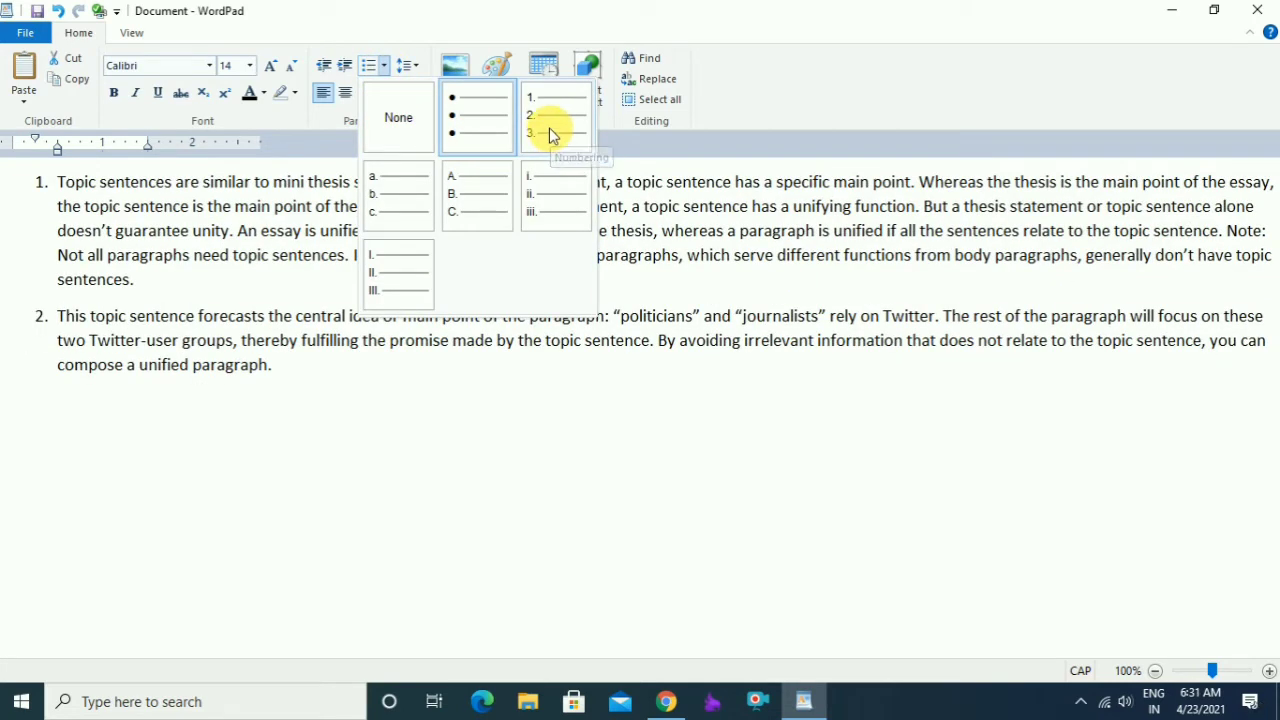
left_click(481, 199)
left_click(53, 185)
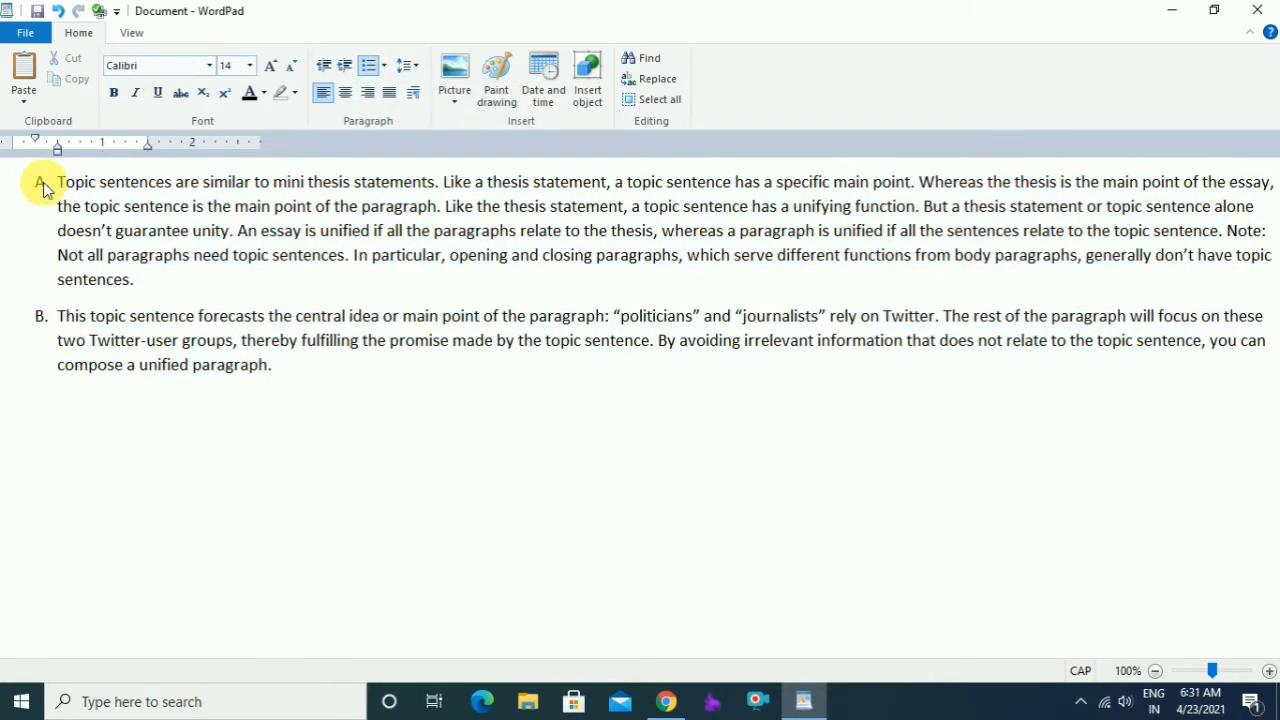
key("ctrl+z")
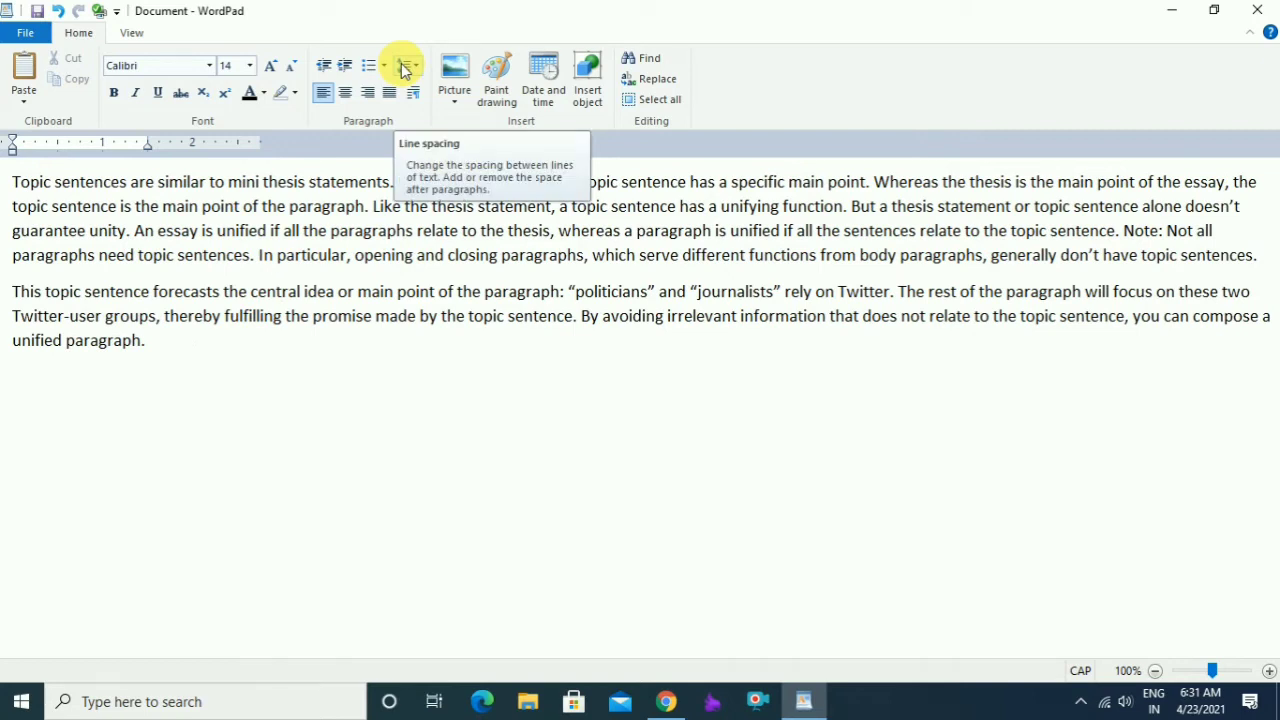
Set the line spacing of the whole text to 1.0 and change it to 2.
key("ctrl+a")
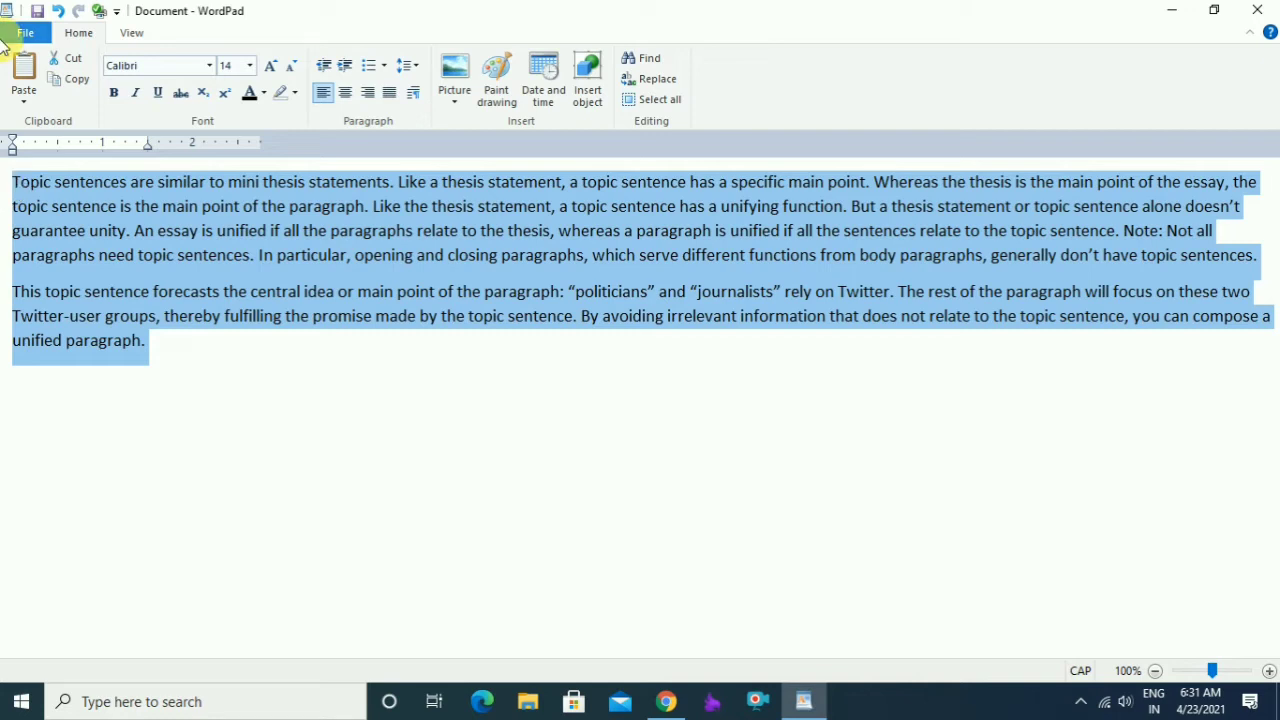
left_click(416, 72)
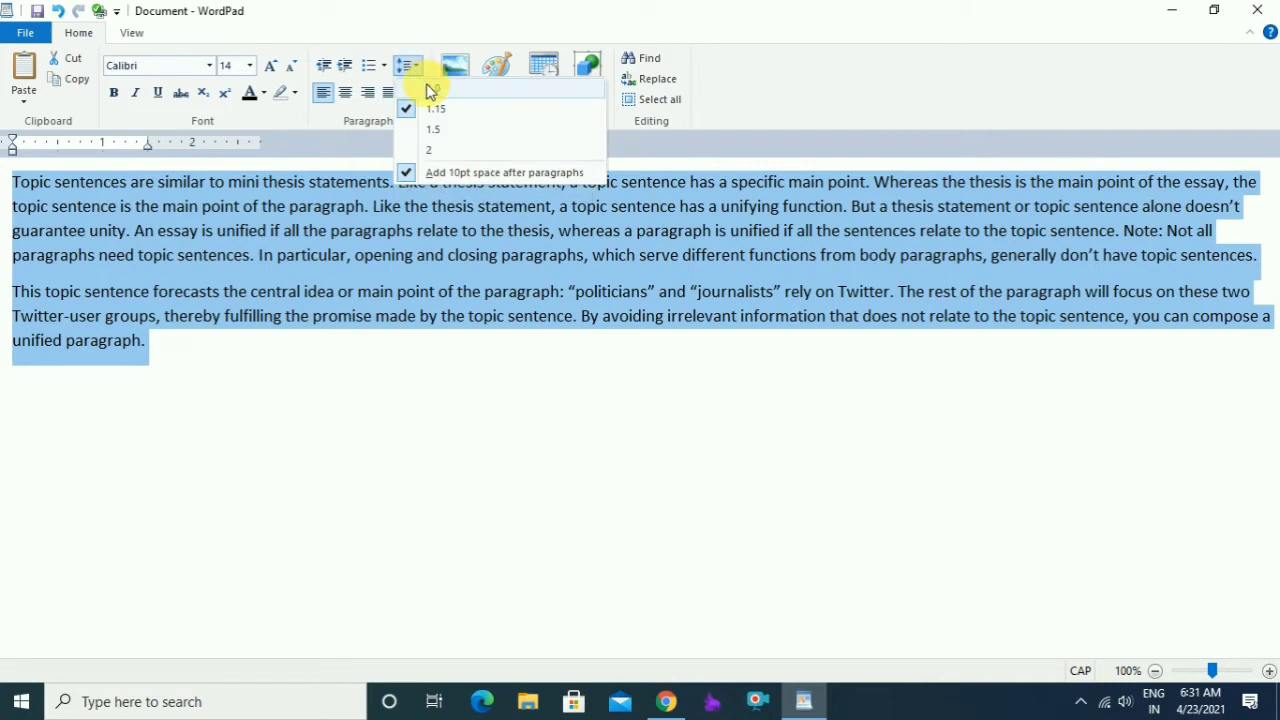
left_click(431, 91)
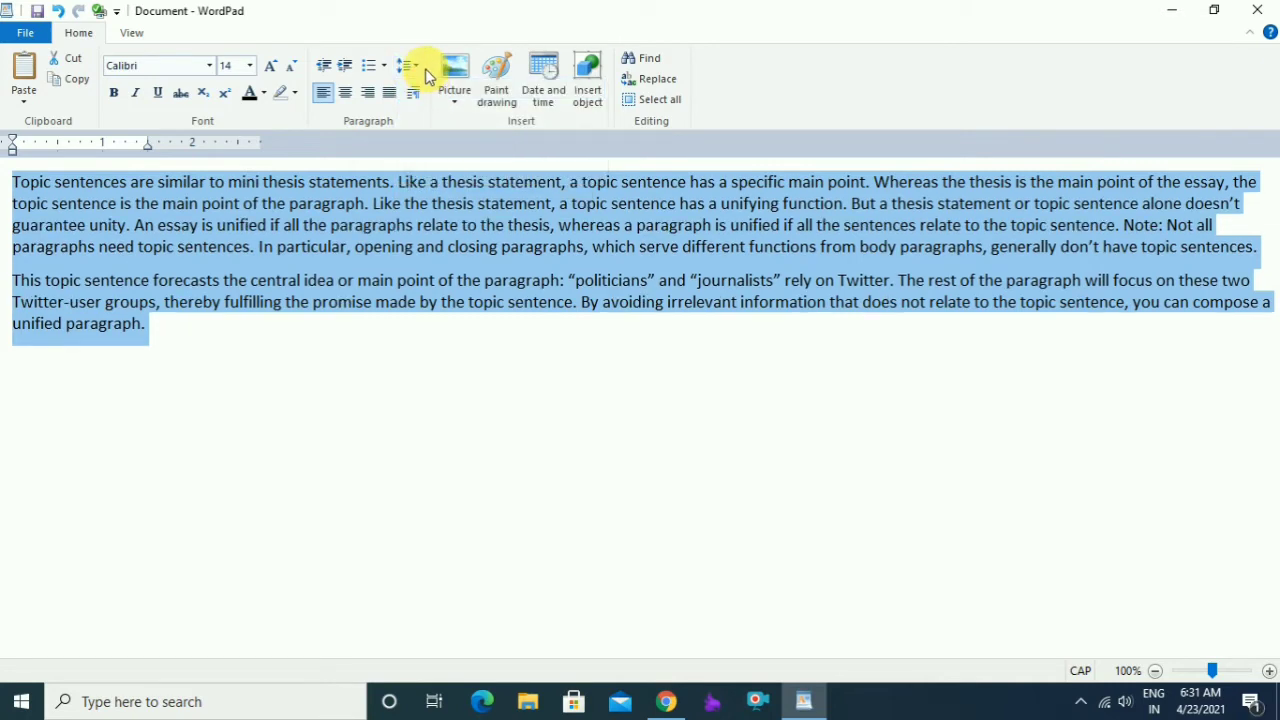
left_click(417, 68)
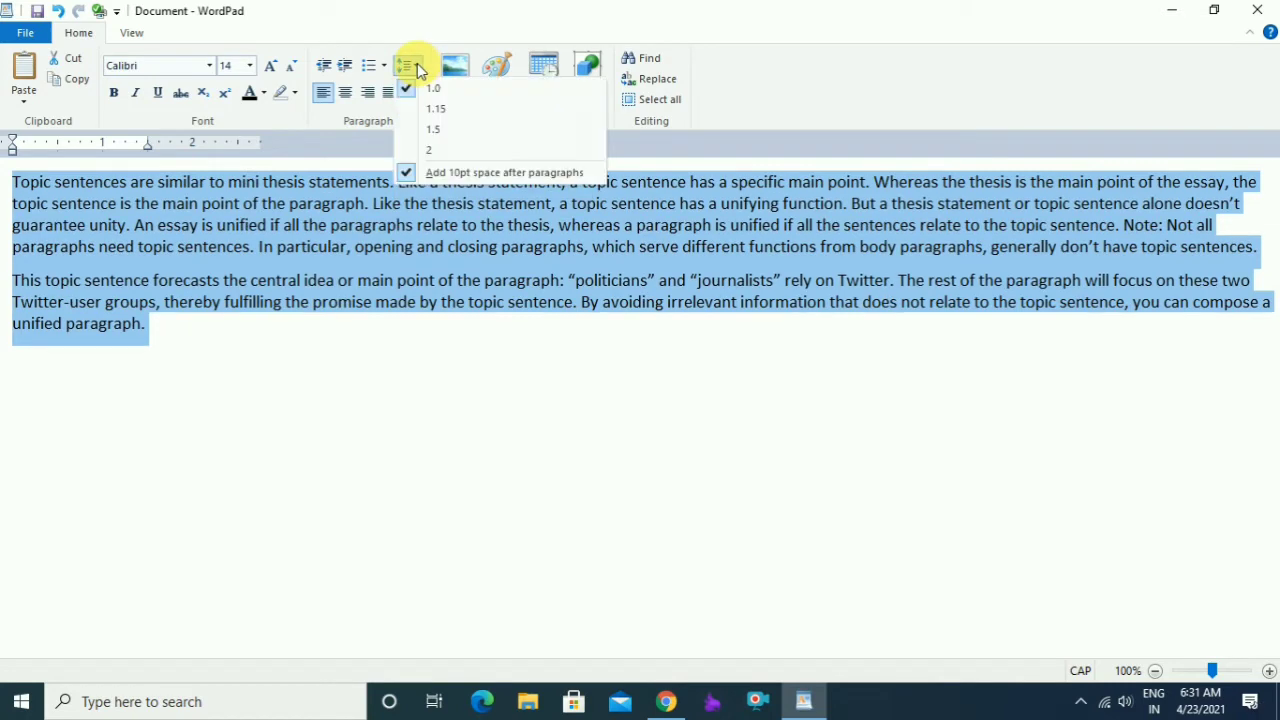
left_click(428, 152)
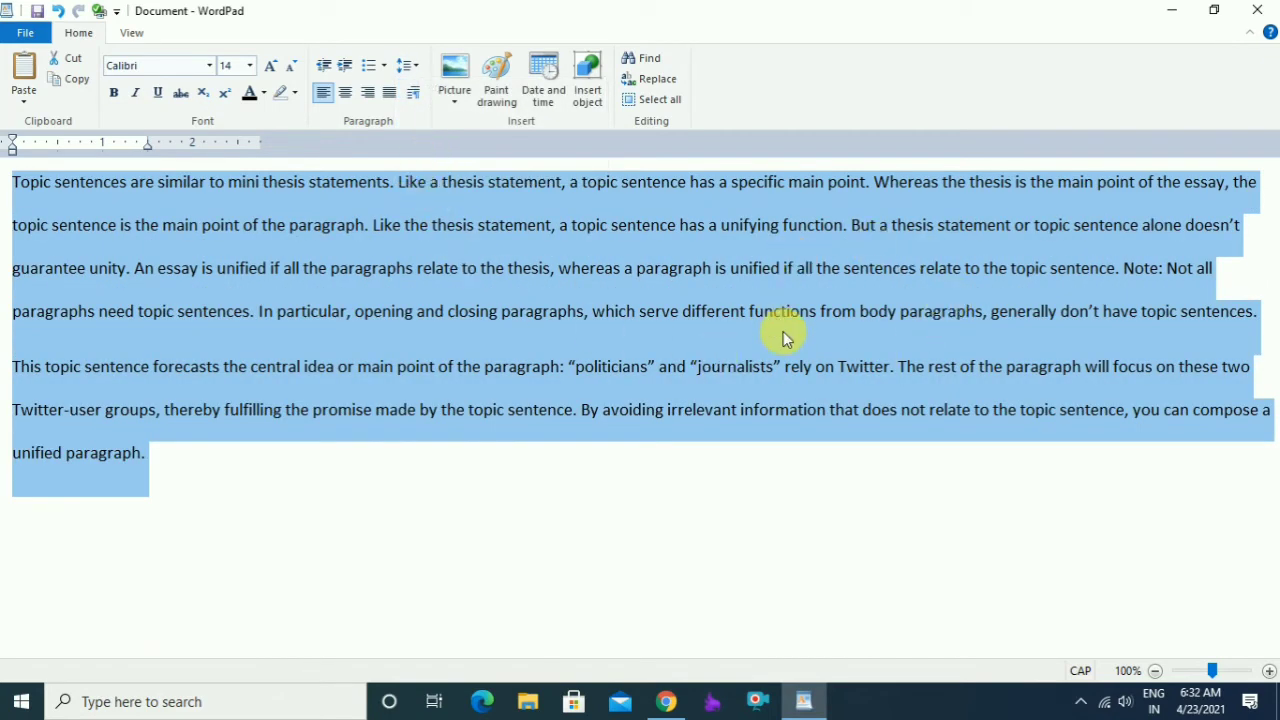
left_click(414, 66)
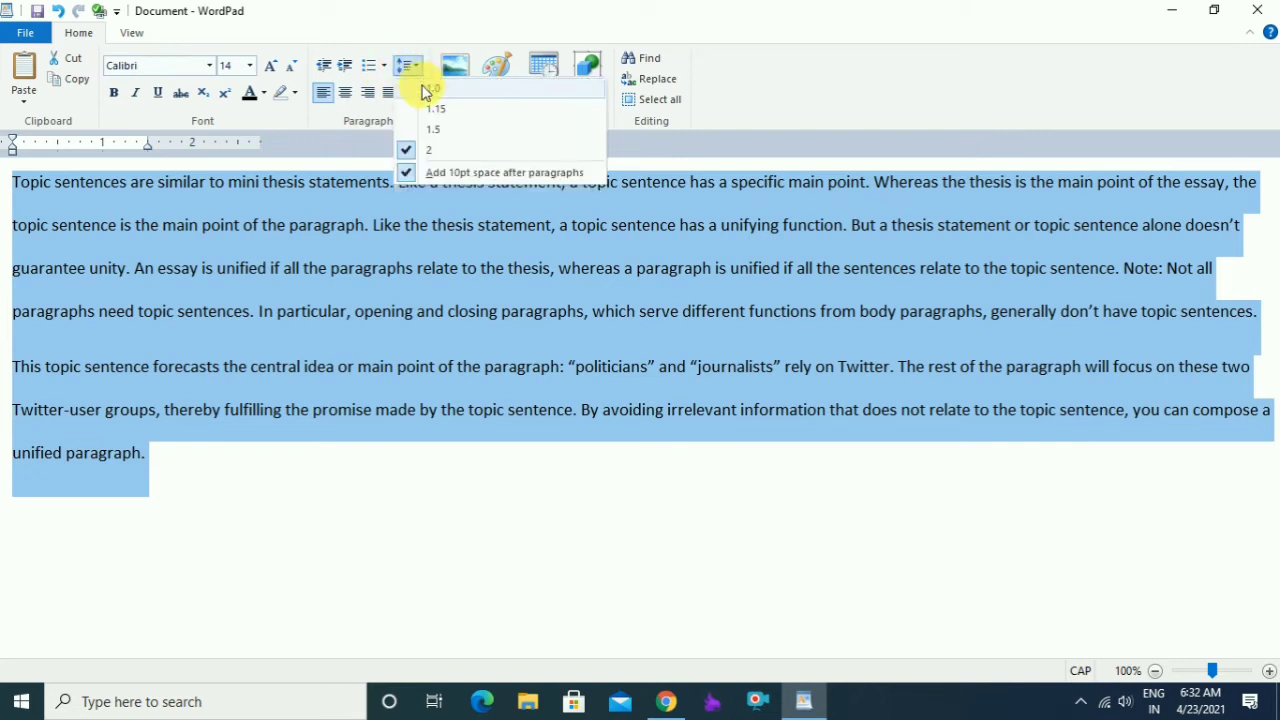
left_click(424, 148)
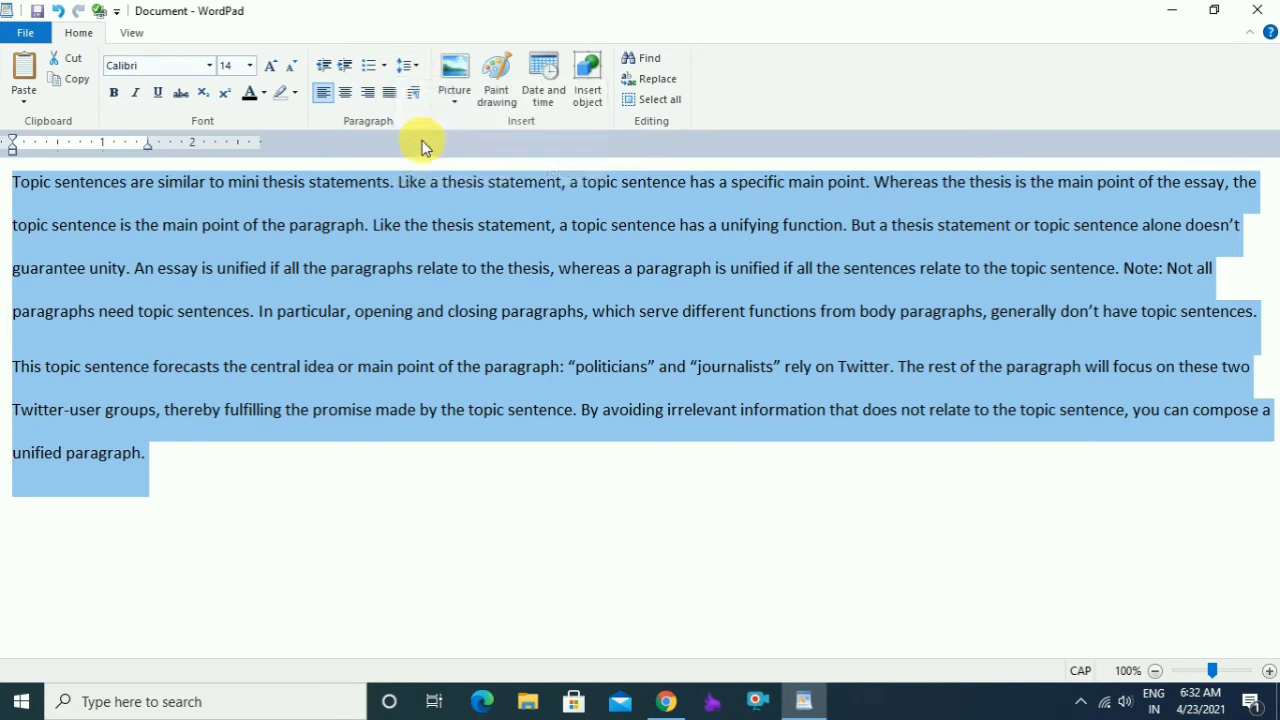
Remove the 10pt space after paragraphs and set the line spacing of the whole text to 1.0.
left_click(418, 68)
left_click(412, 174)
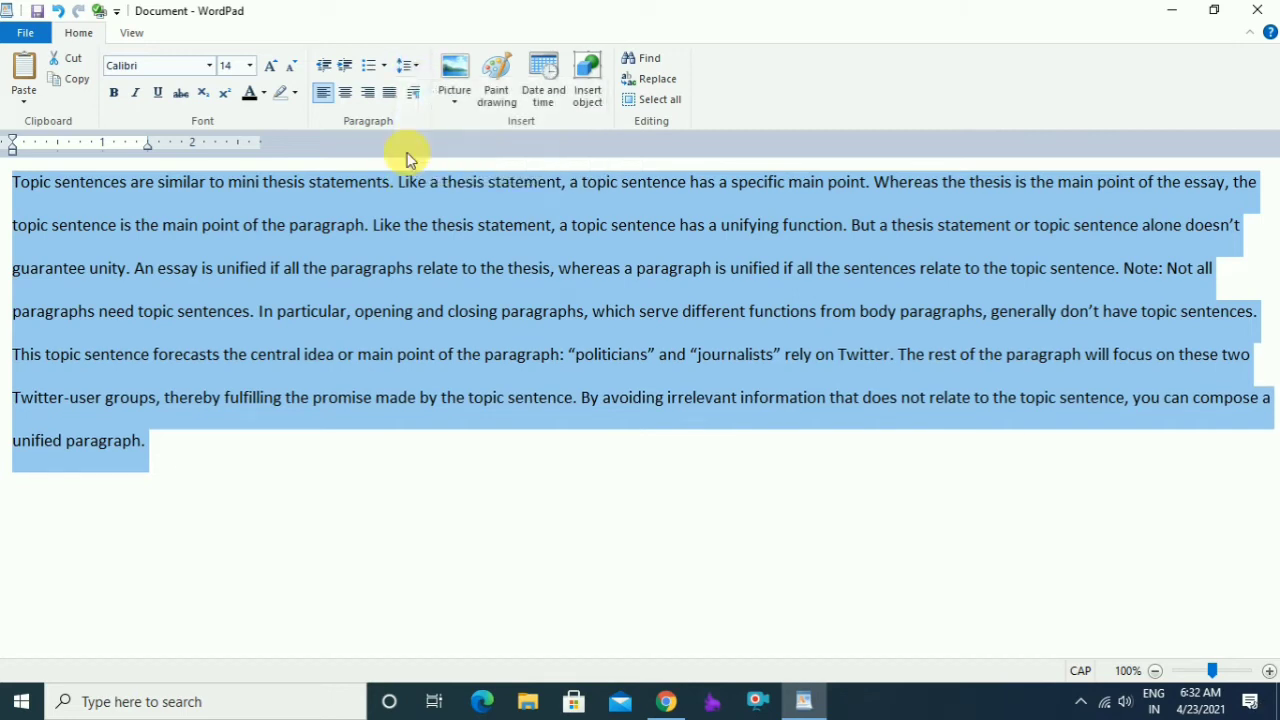
left_click(418, 70)
left_click(408, 149)
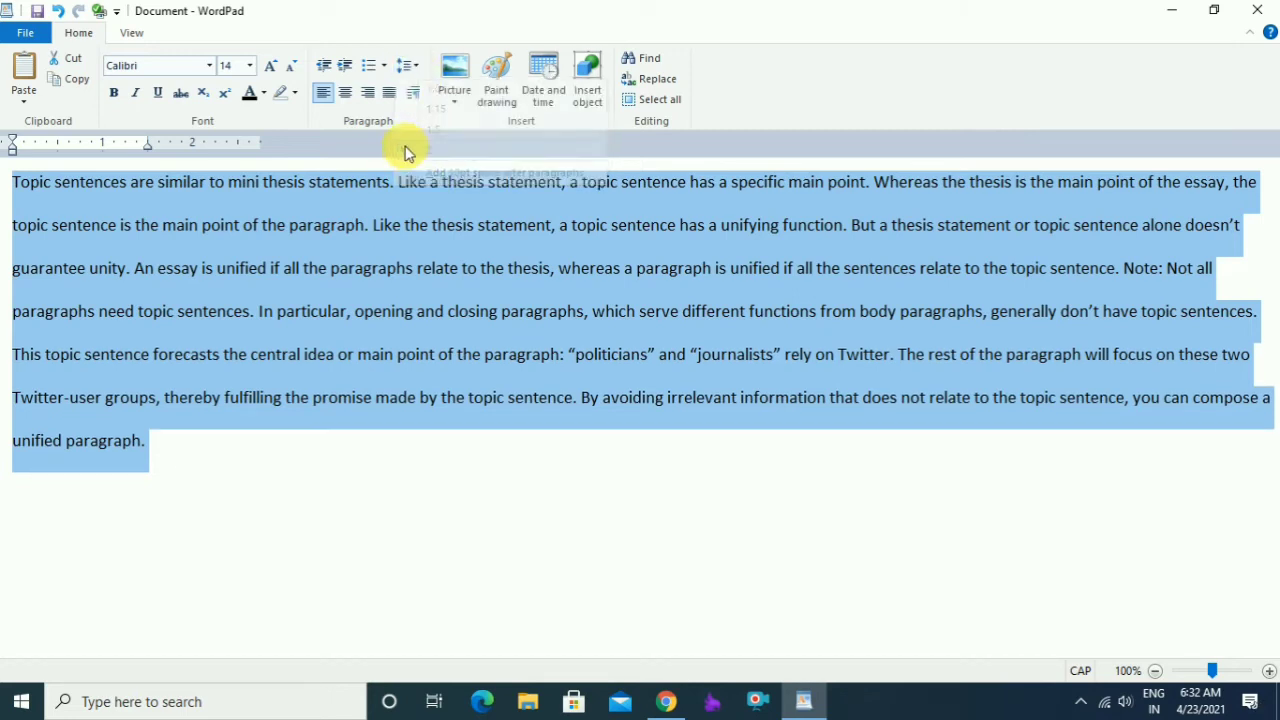
left_click(418, 70)
left_click(417, 86)
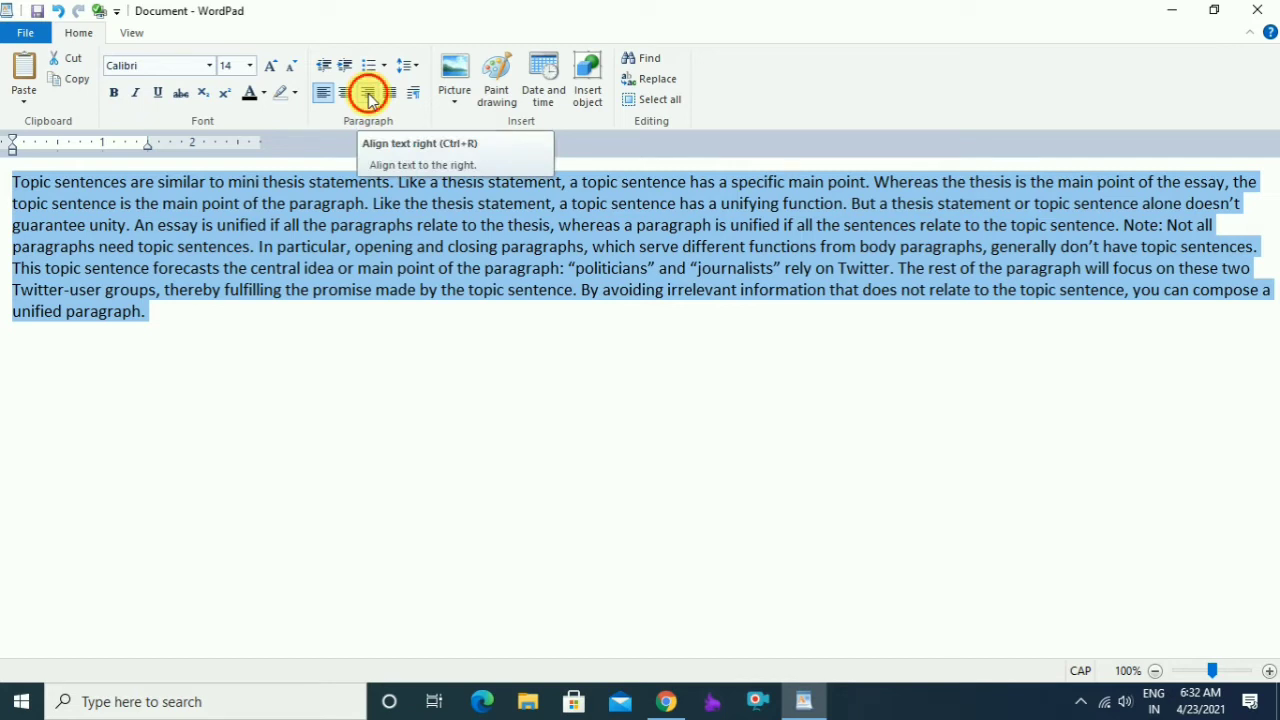
Try right and center alignment on the whole text and set it to justified.
left_click(368, 93)
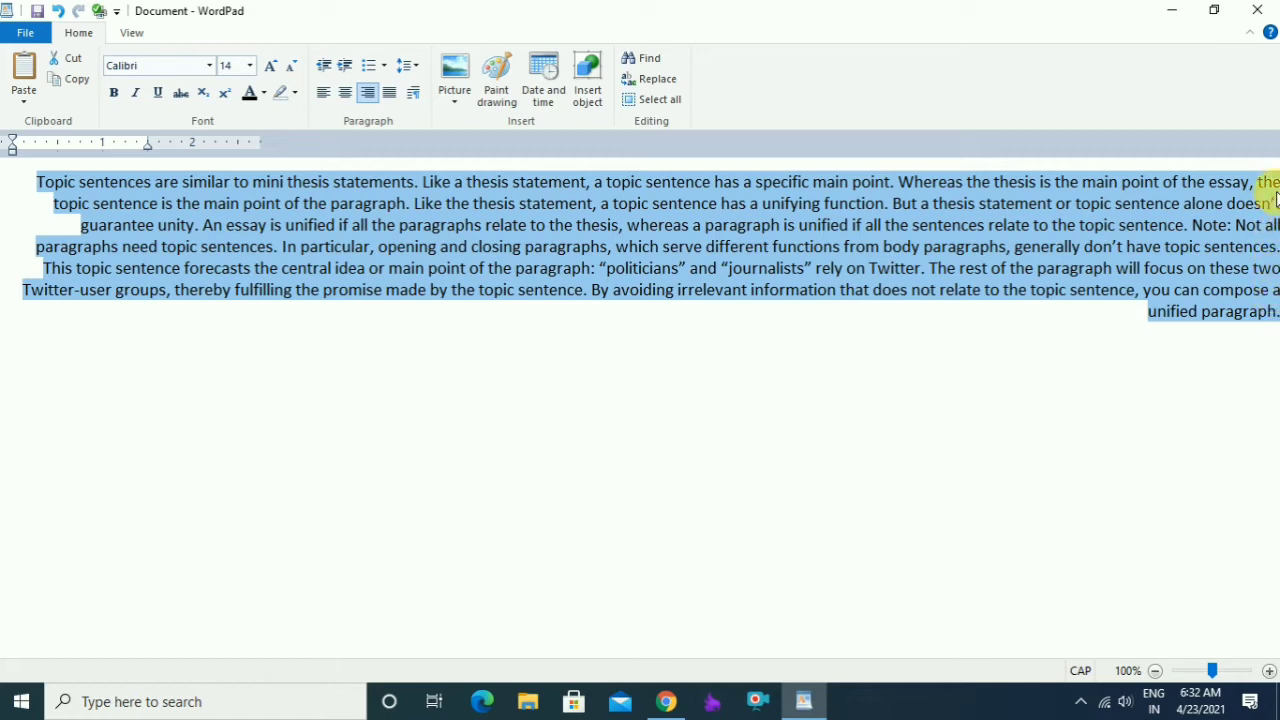
left_click(344, 93)
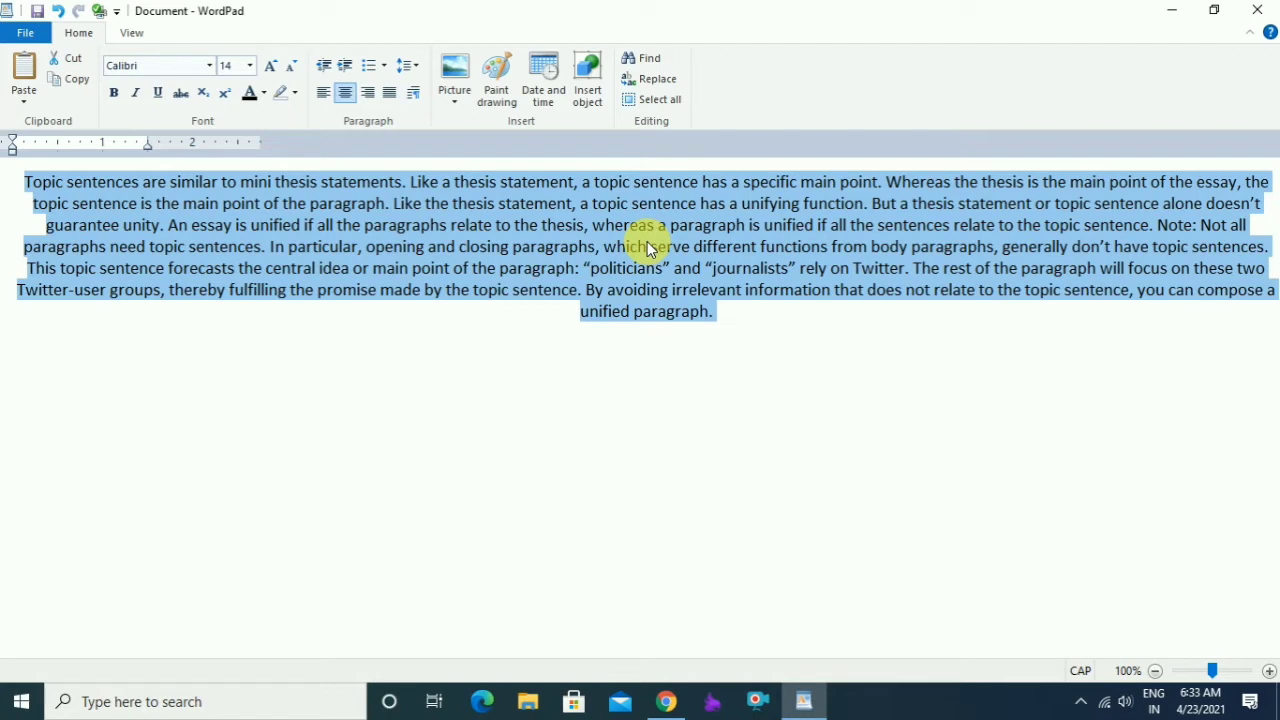
left_click(392, 100)
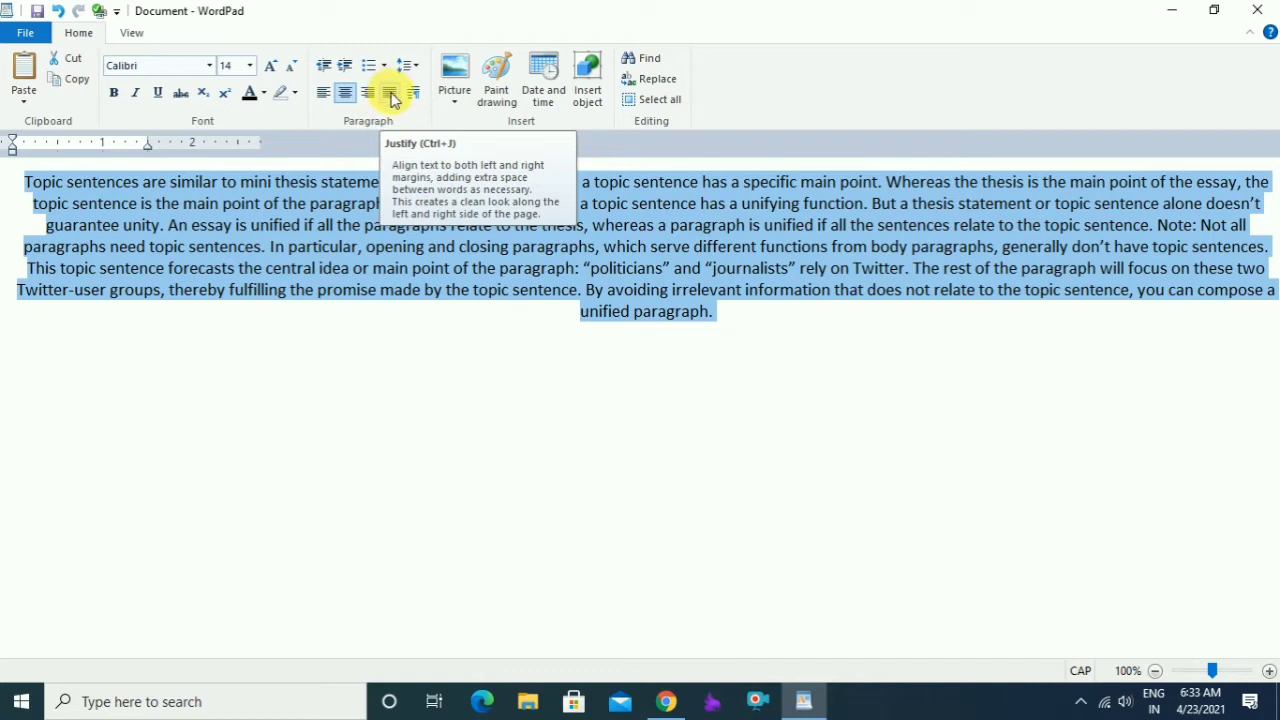
left_click(392, 100)
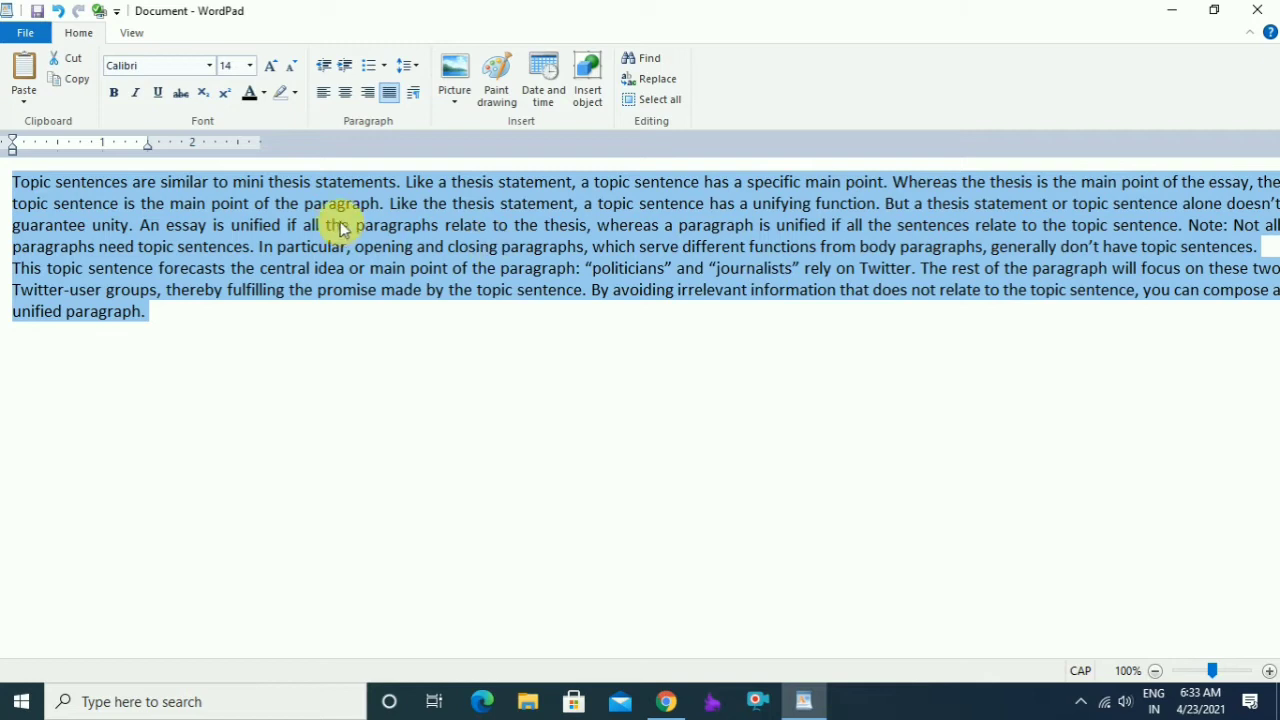
Insert a blank line between the first and second paragraphs.
left_click(106, 251)
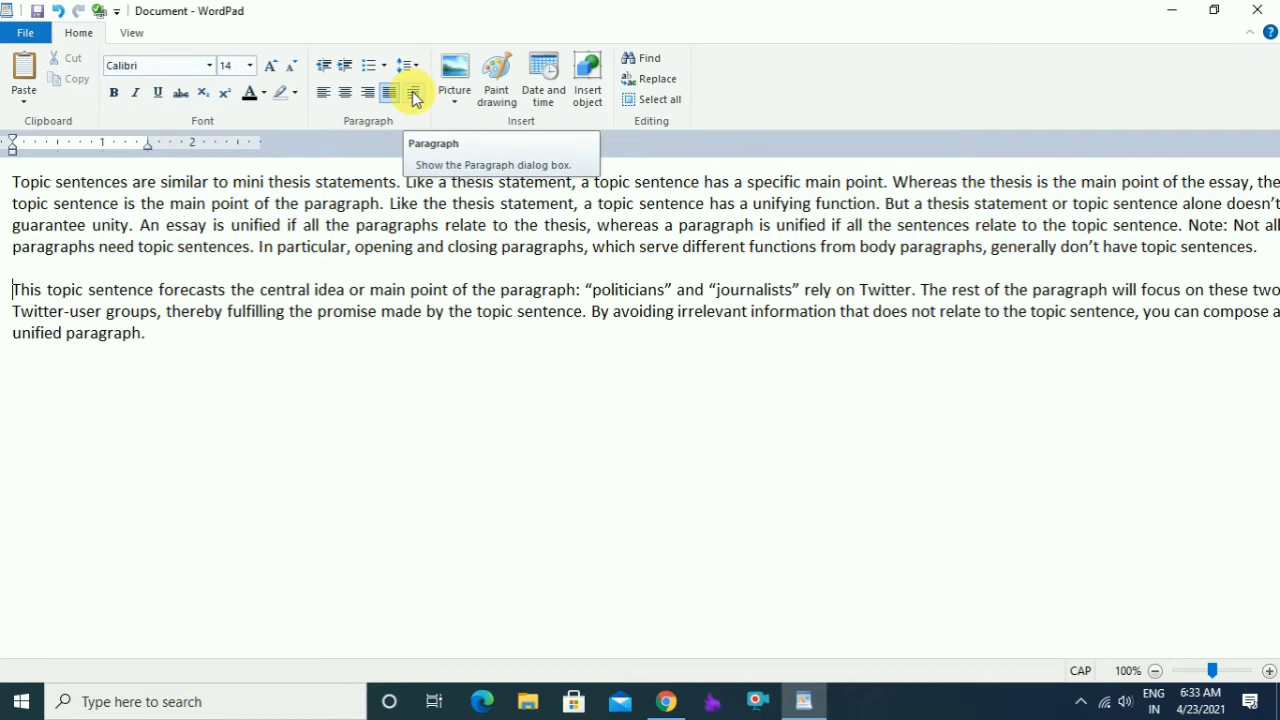
left_click(415, 97)
key("Escape")
In the paragraph settings for the whole text, set the left, right and first line indentation to 2".
left_click_drag(175, 345, 14, 192)
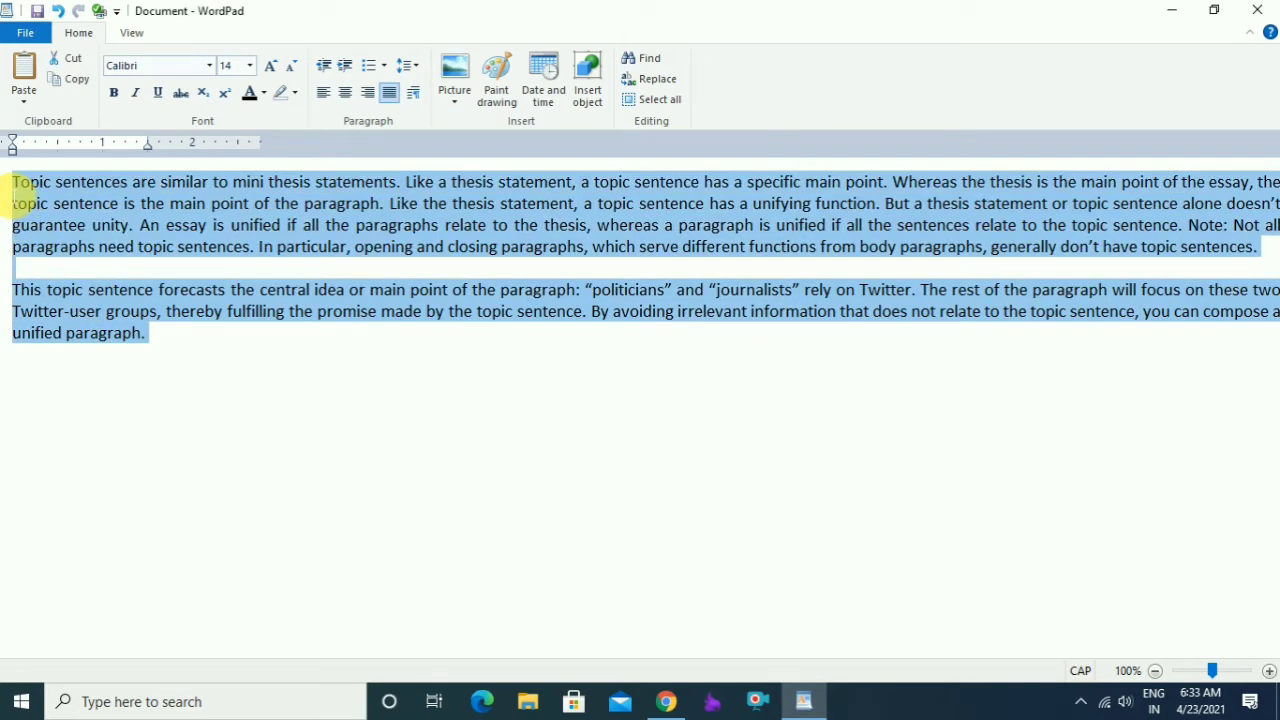
left_click(415, 95)
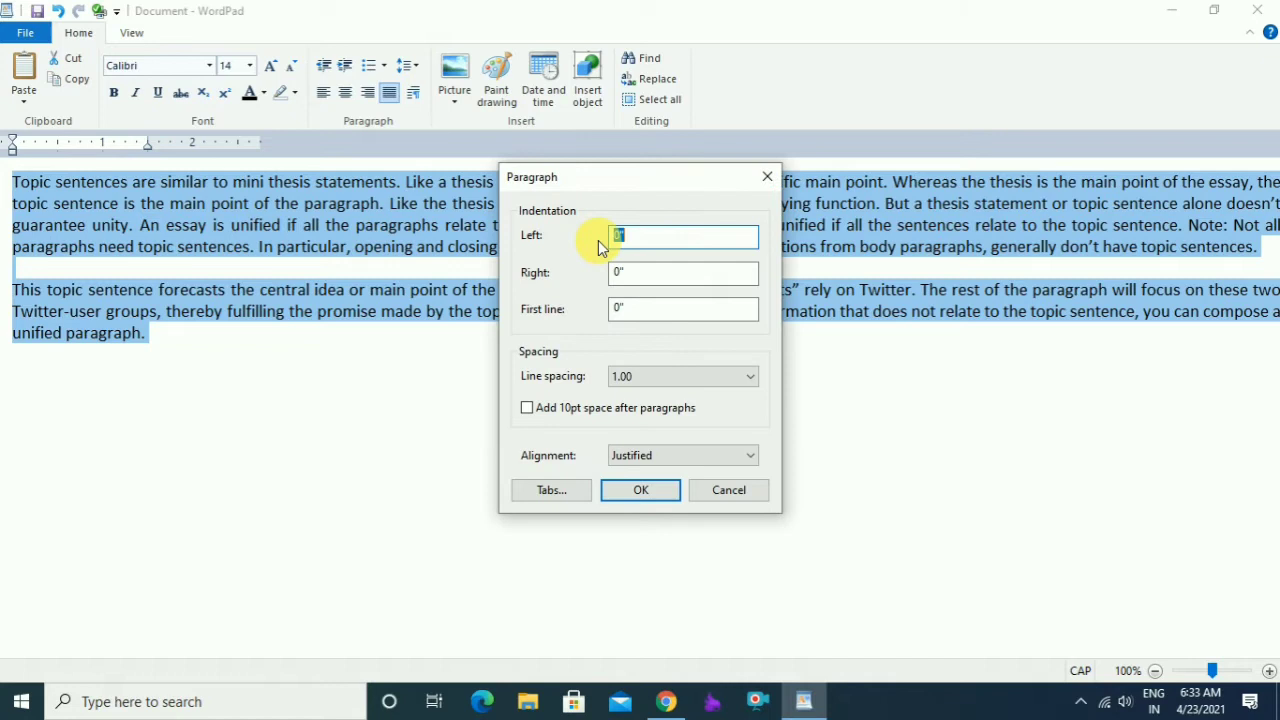
type("2")
left_click(657, 276)
double_click(620, 273)
type("2")
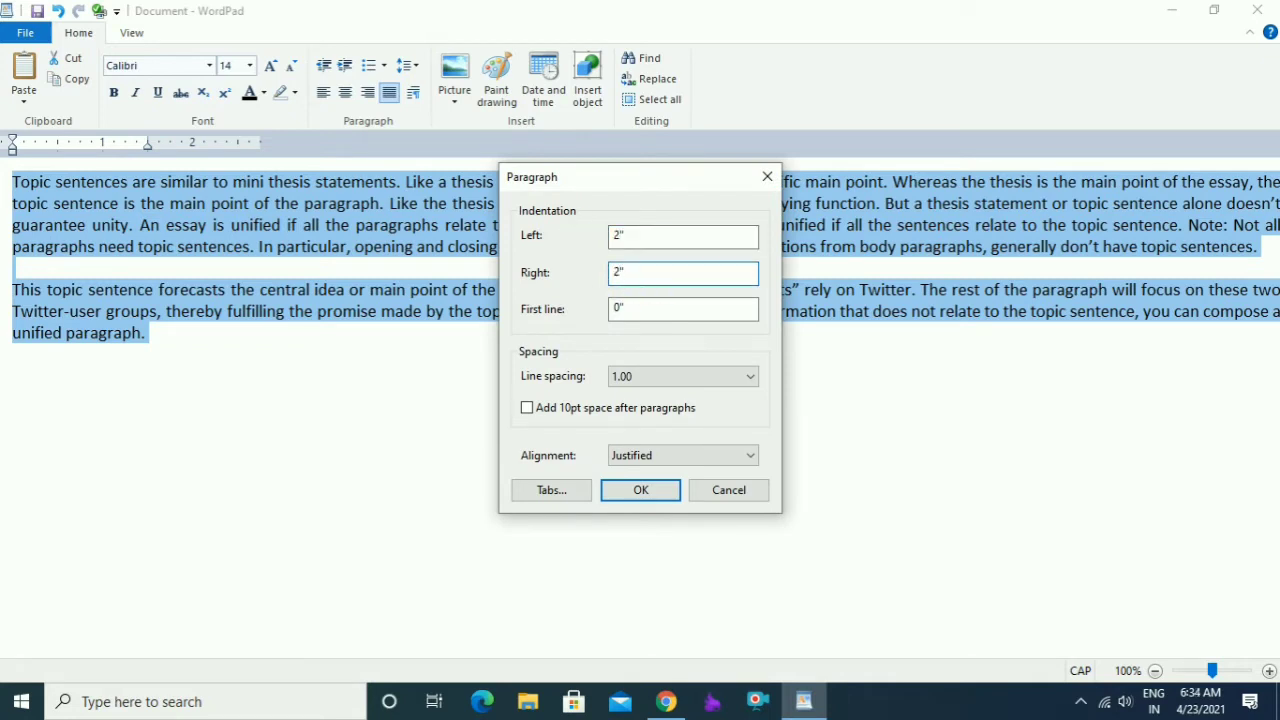
double_click(625, 309)
key("BackSpace")
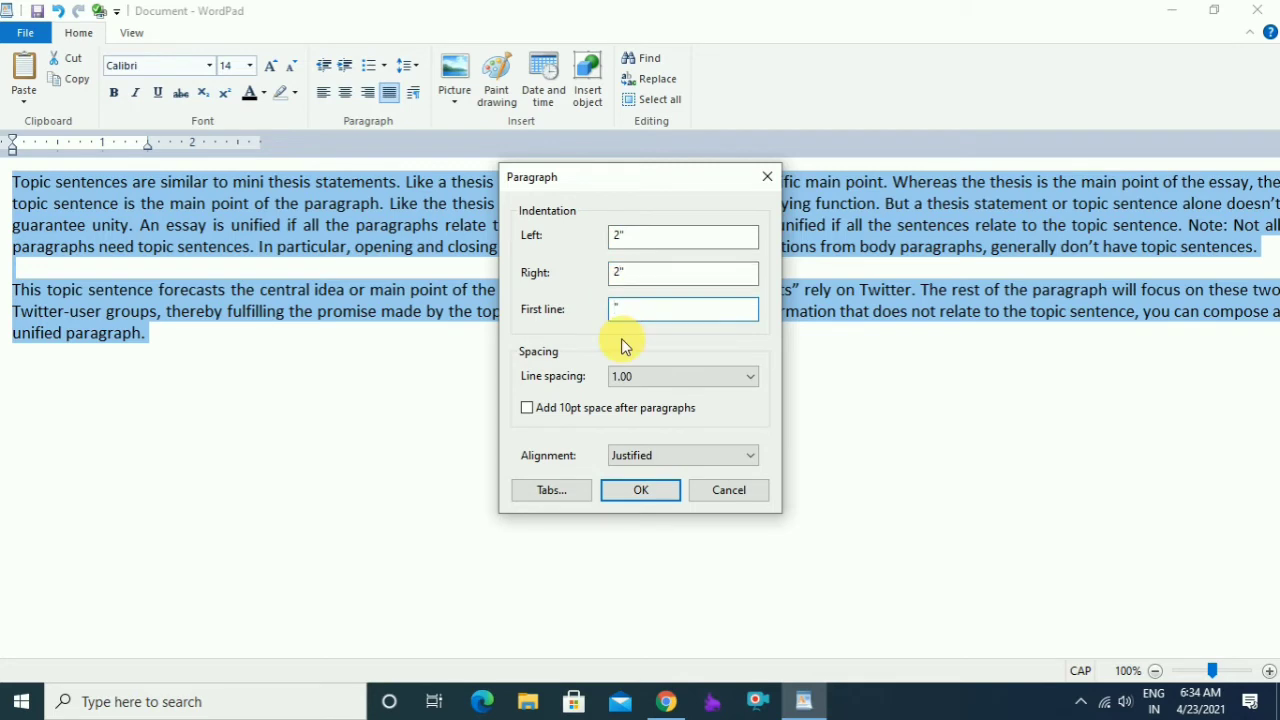
type("2")
Set the line spacing to 1.15 and the alignment to Left, and apply the paragraph settings.
left_click(657, 379)
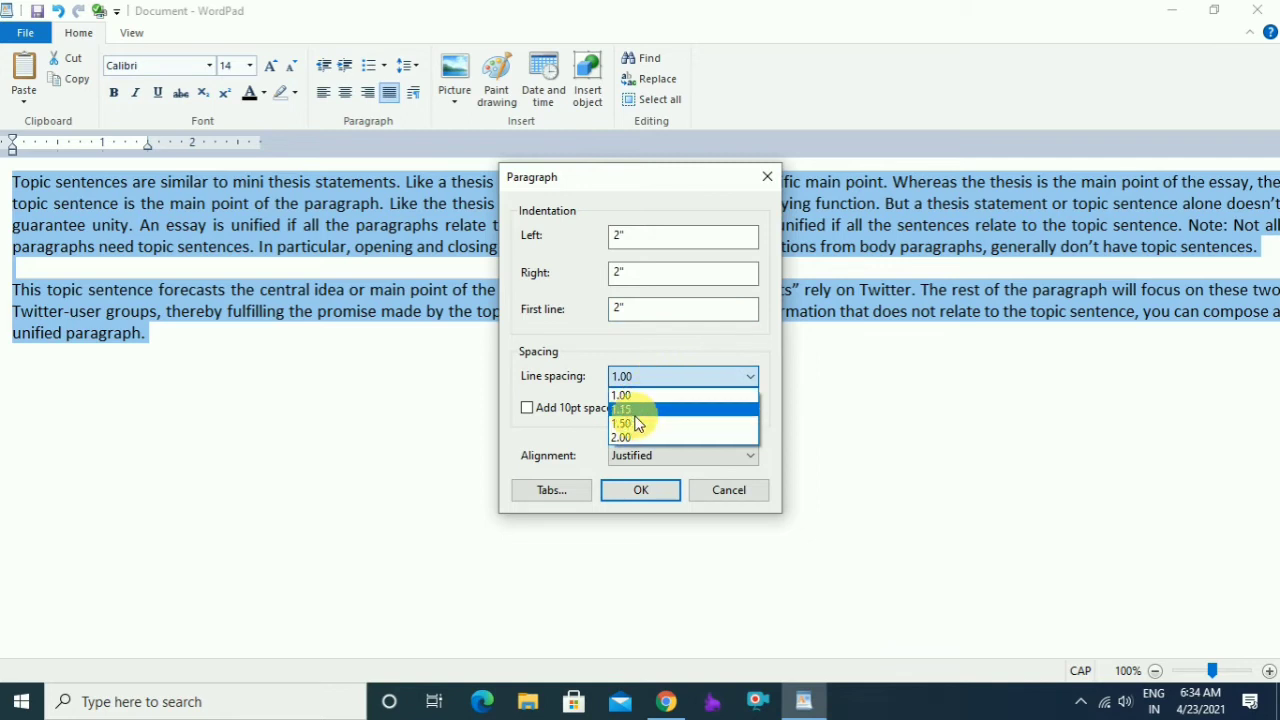
left_click(631, 410)
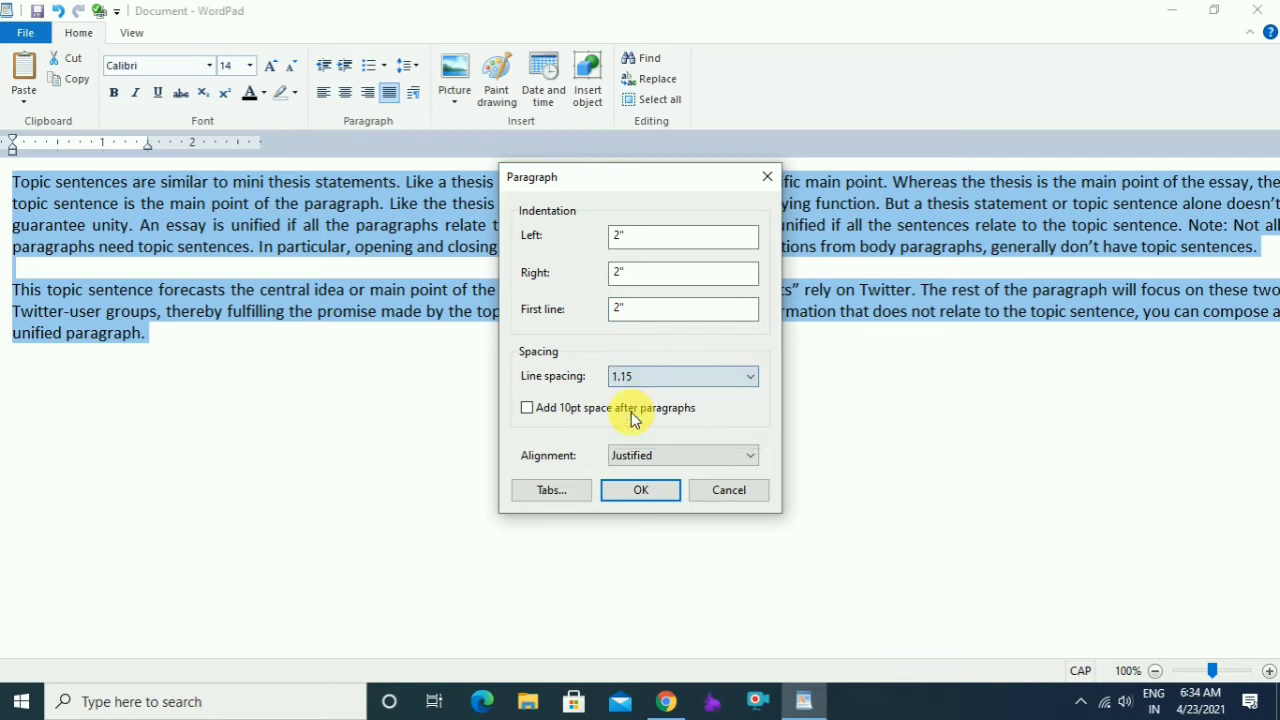
left_click(627, 457)
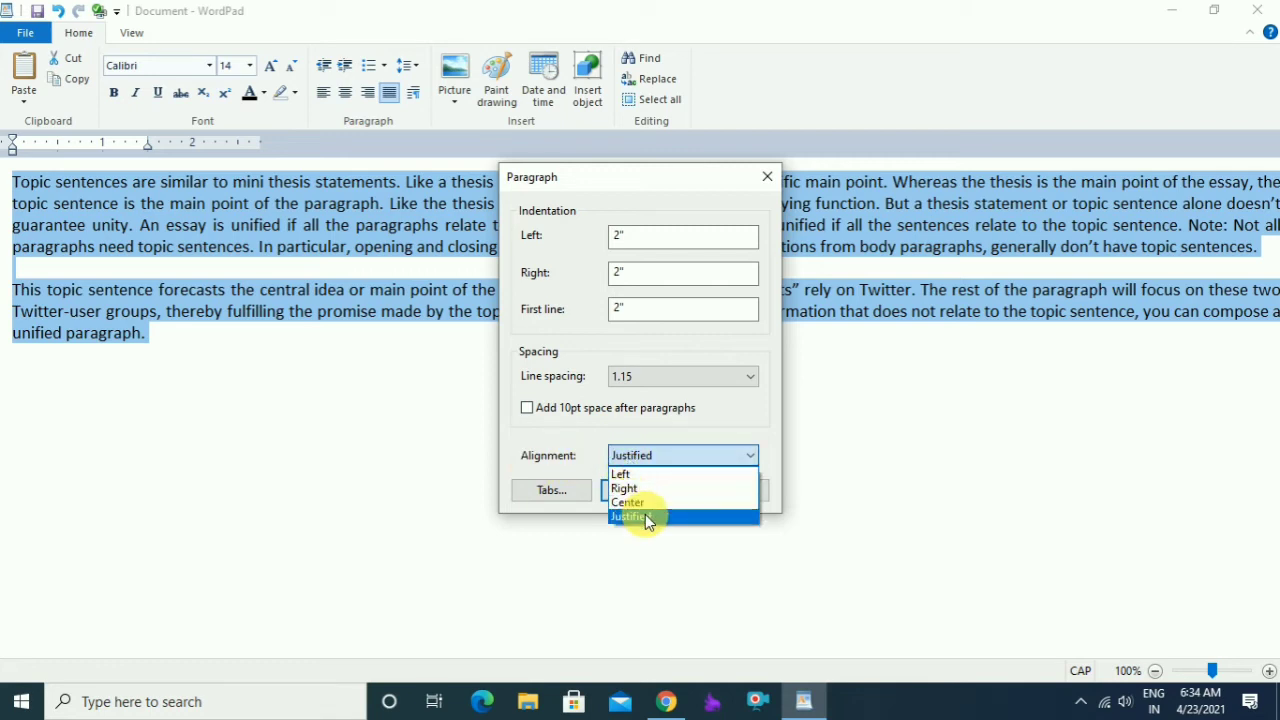
left_click(630, 474)
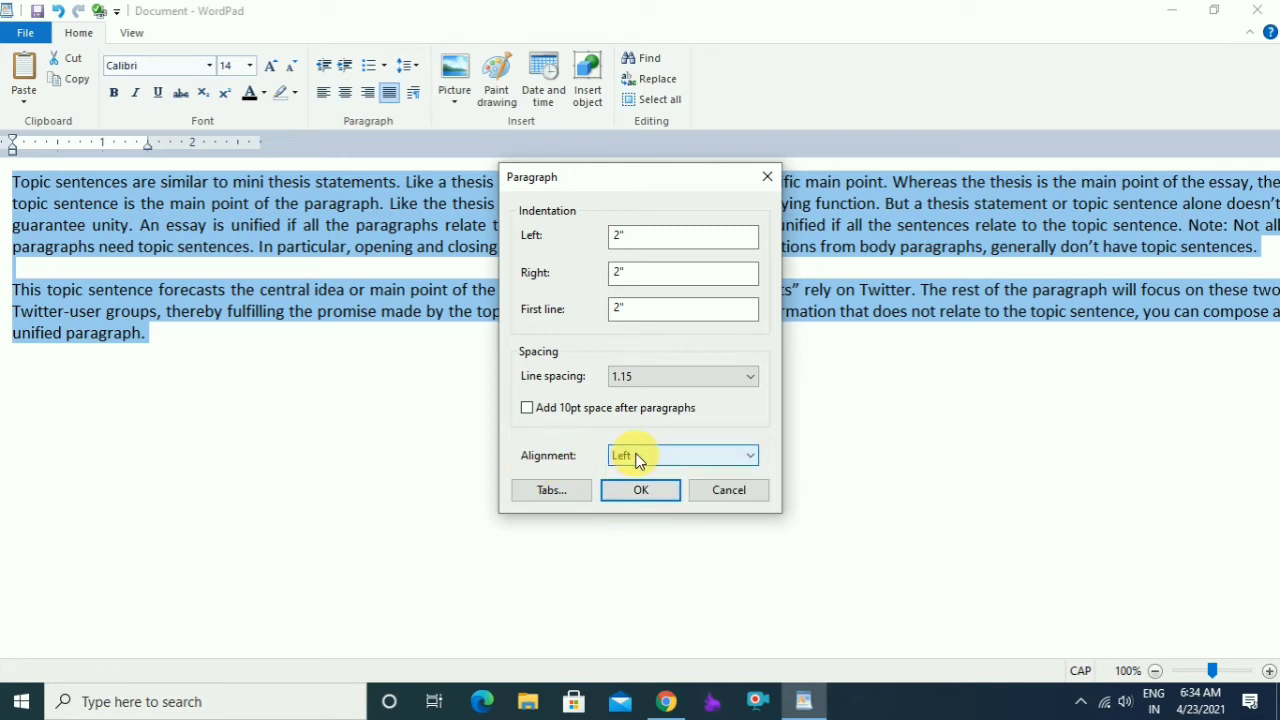
left_click(620, 495)
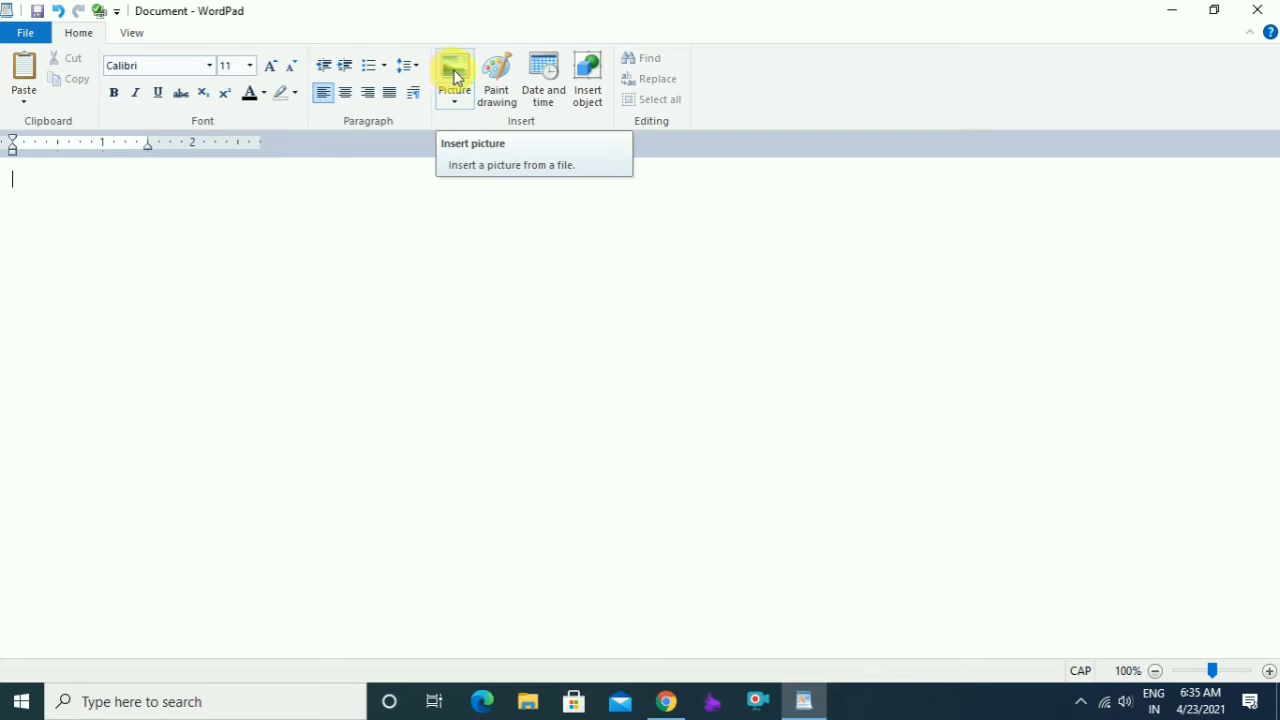
Insert the picture Screenshot (2) from the Screenshots folder in Pictures, and resize it to be smaller and narrower.
left_click(452, 77)
double_click(446, 162)
left_click(337, 188)
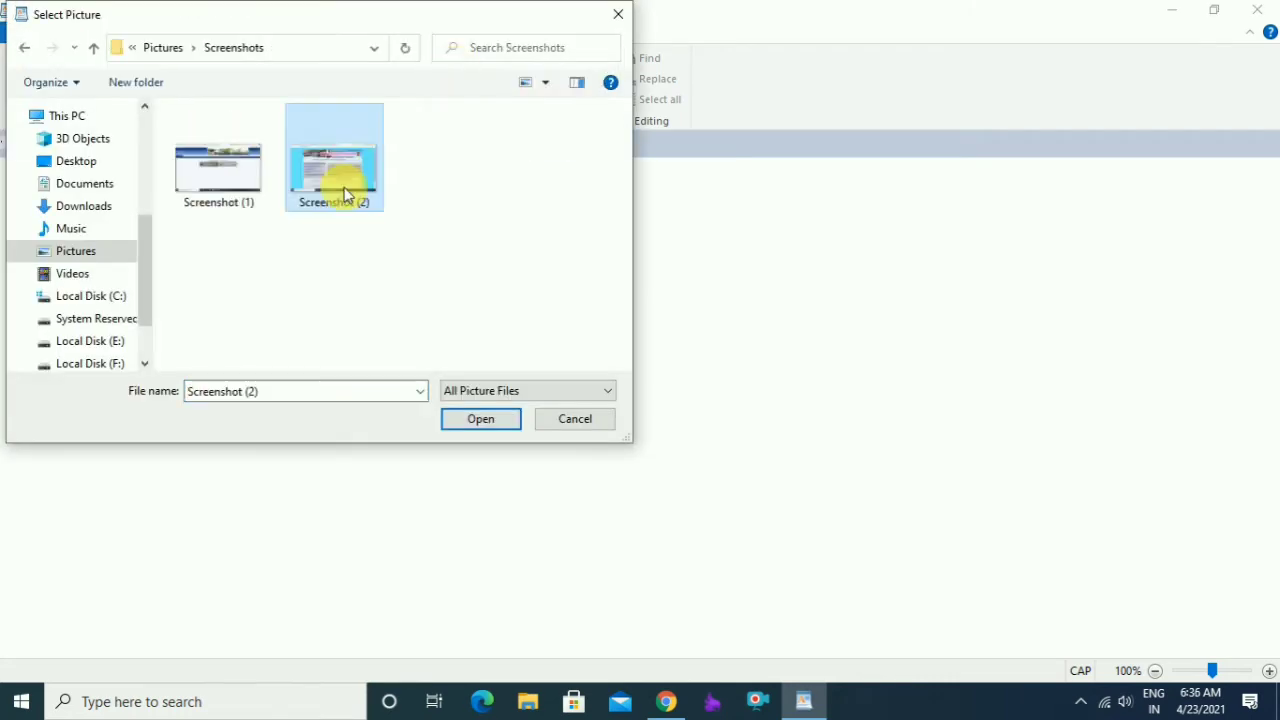
left_click(472, 428)
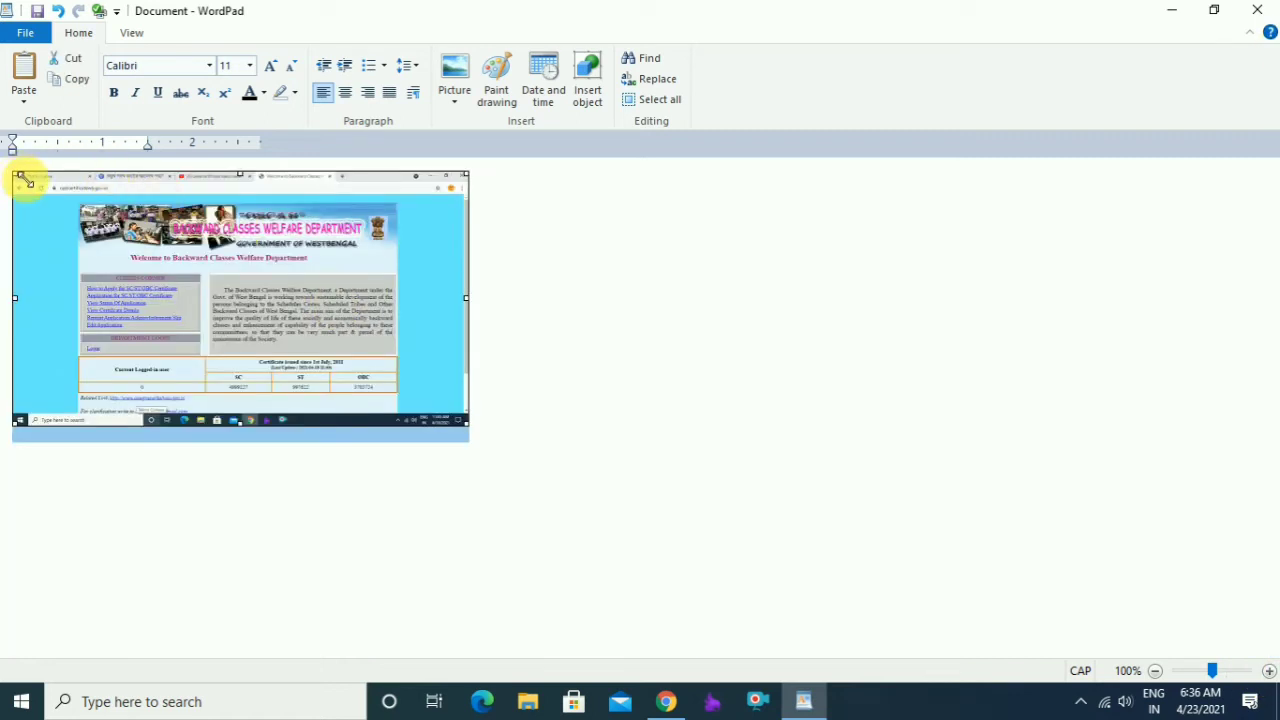
left_click_drag(20, 178, 177, 286)
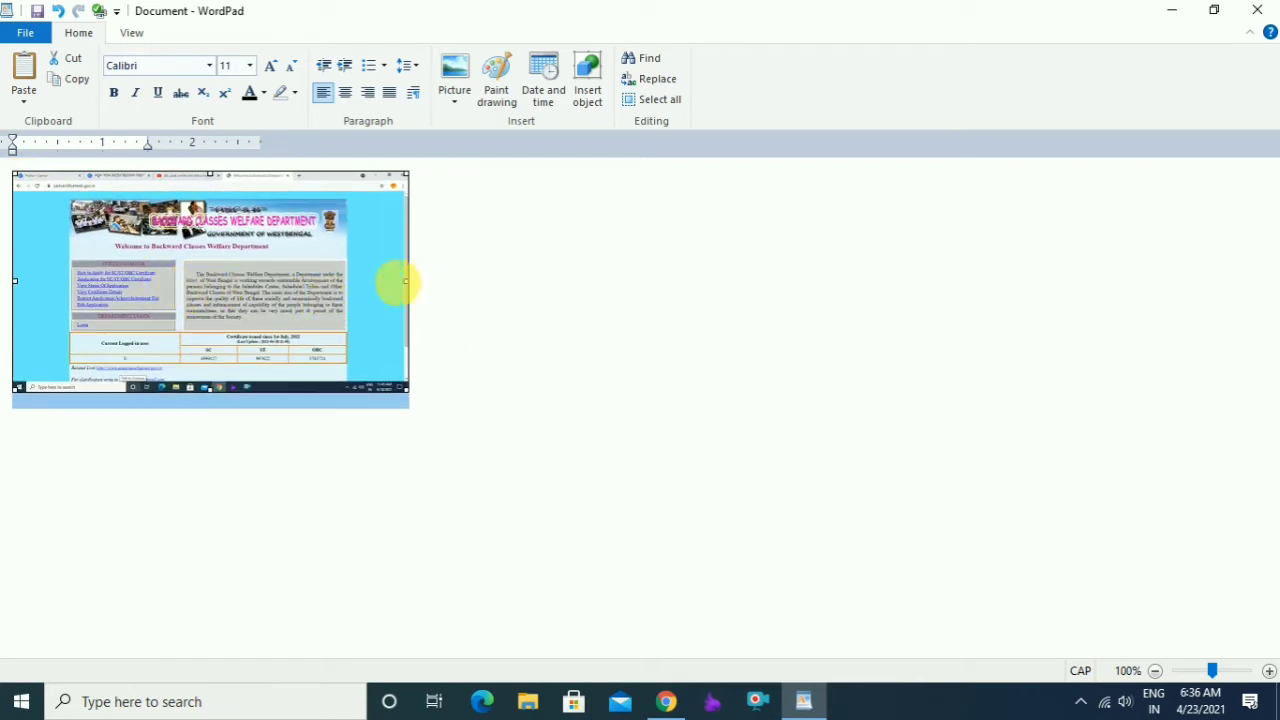
left_click_drag(406, 282, 251, 266)
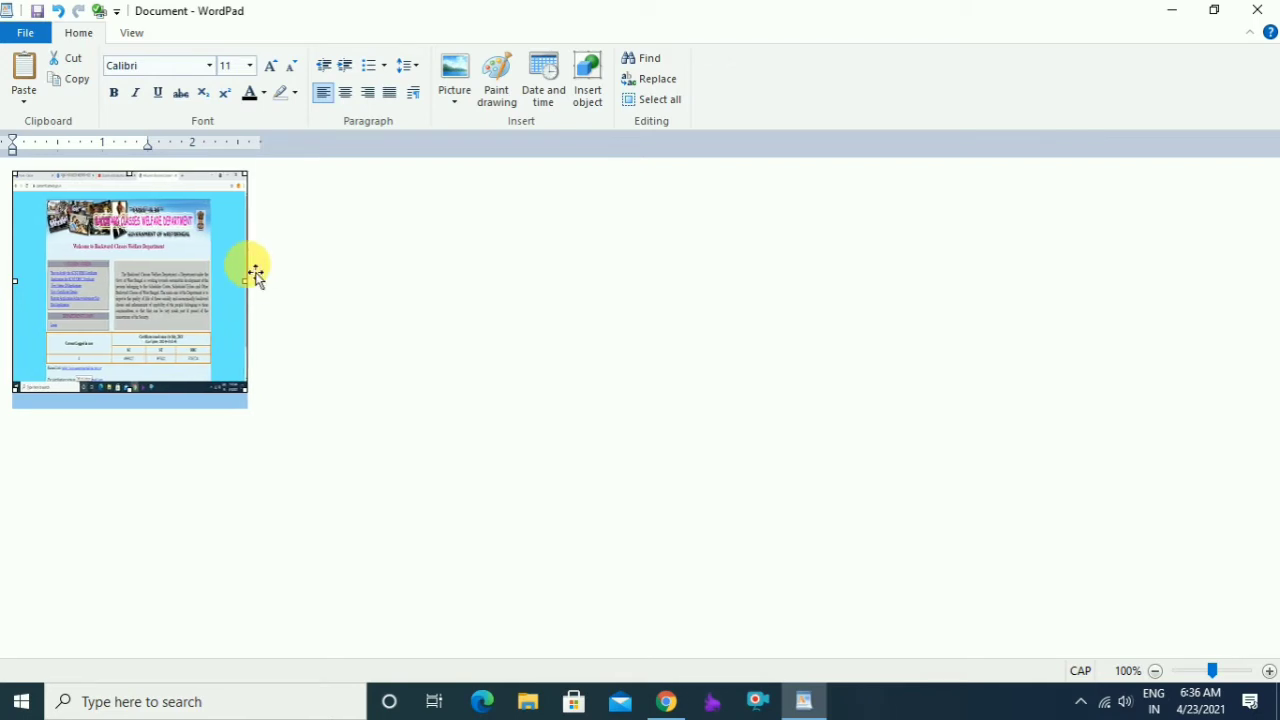
Delete the picture, insert a Paint drawing in its place with the canvas enlarged to nearly fill the maximized window, and close Paint.
key("Delete")
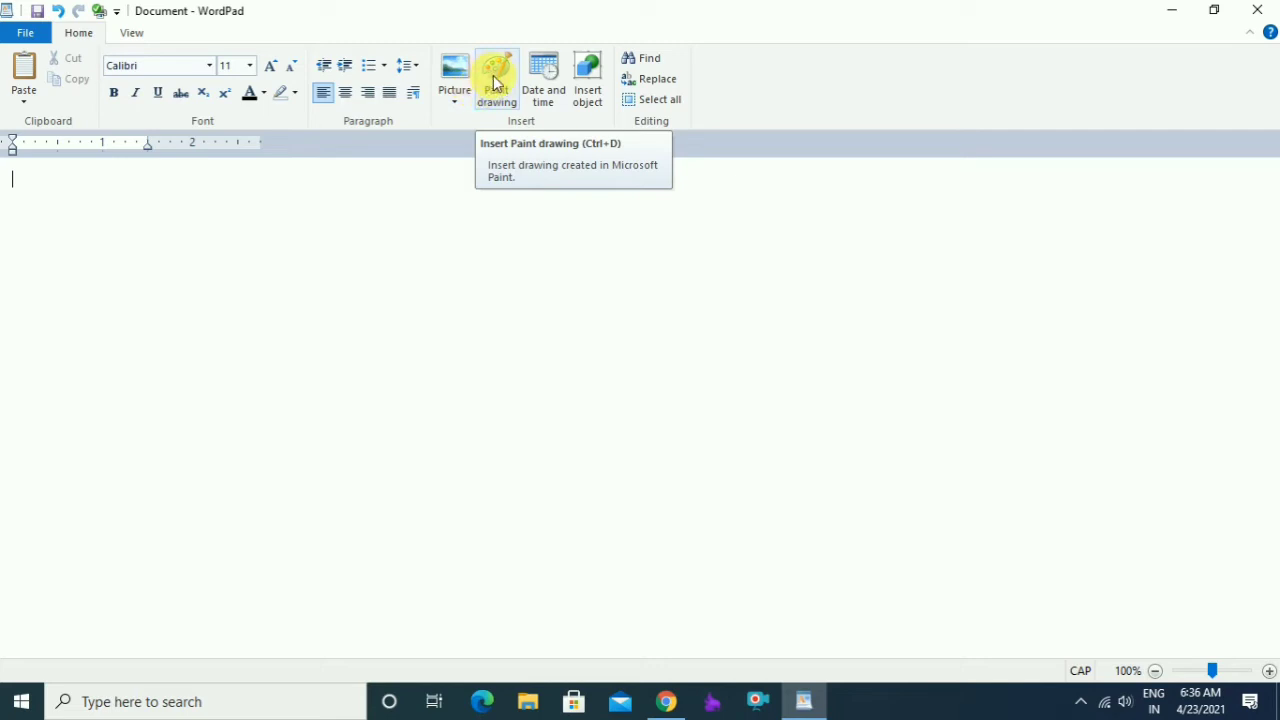
left_click(494, 80)
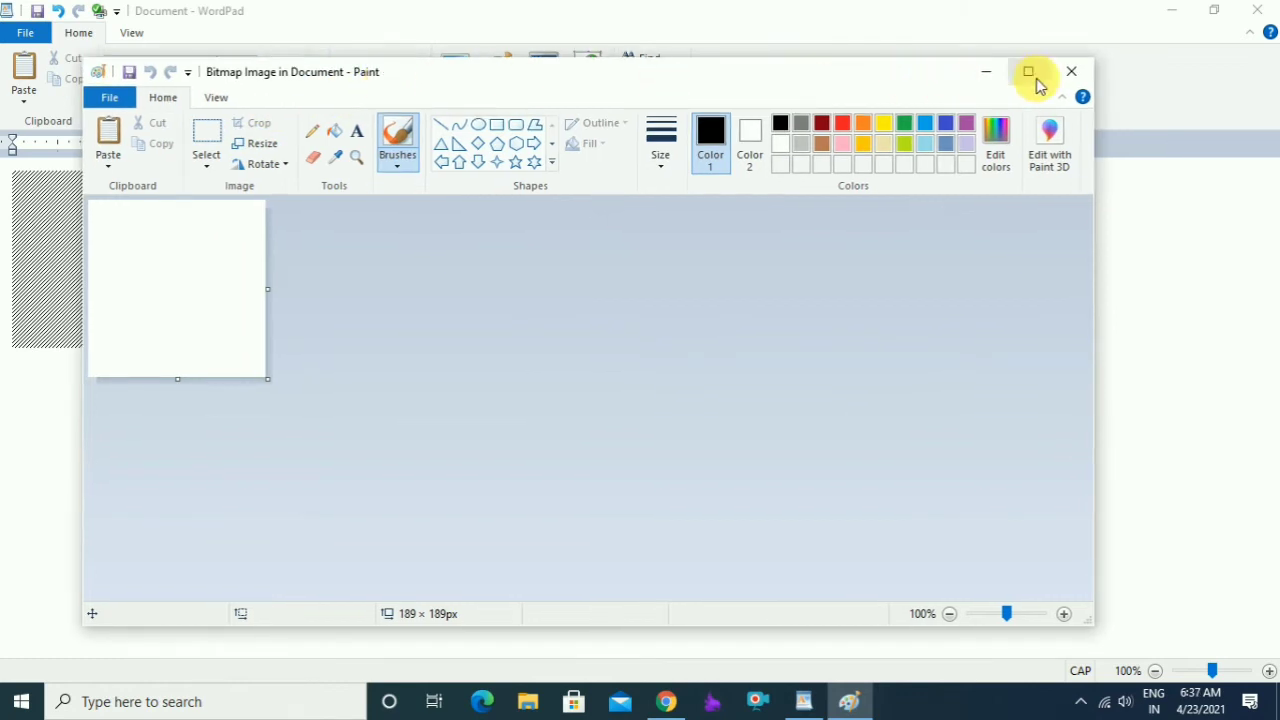
left_click(1034, 78)
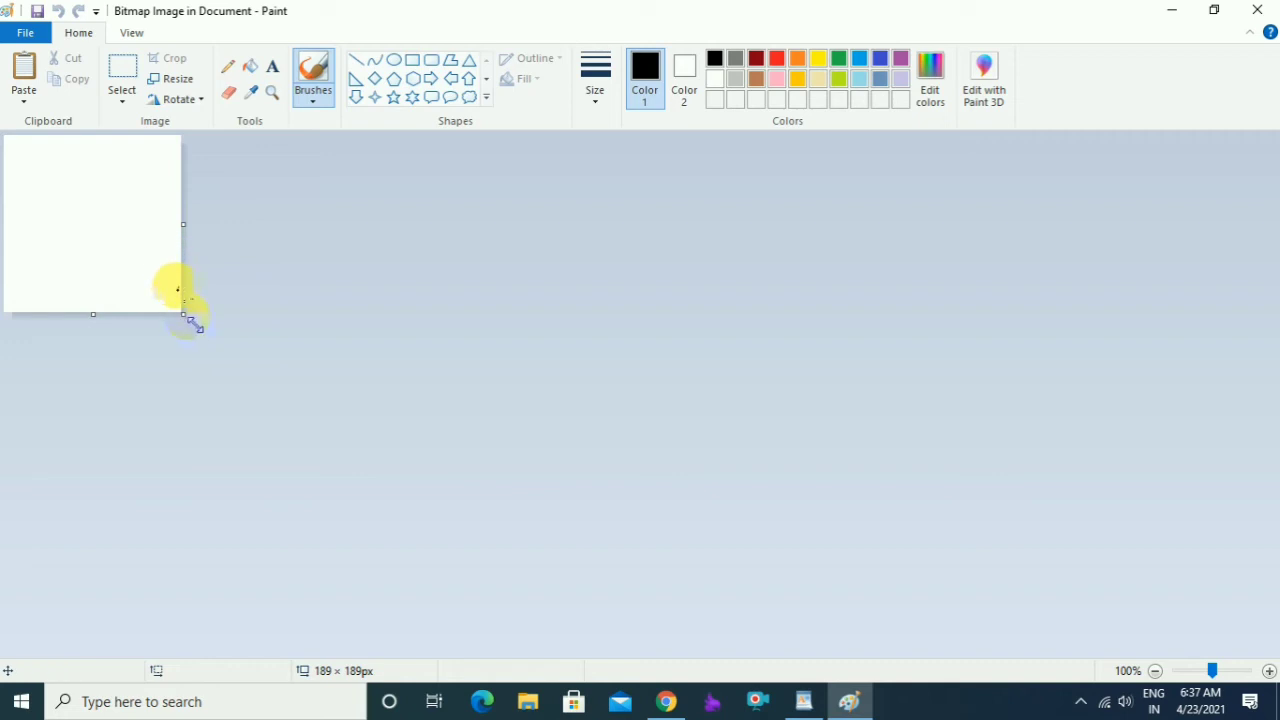
mouse_move(186, 320)
left_mouse_down()
mouse_move(680, 526)
mouse_move(1171, 666)
mouse_move(1269, 670)
left_mouse_up()
left_click(1257, 10)
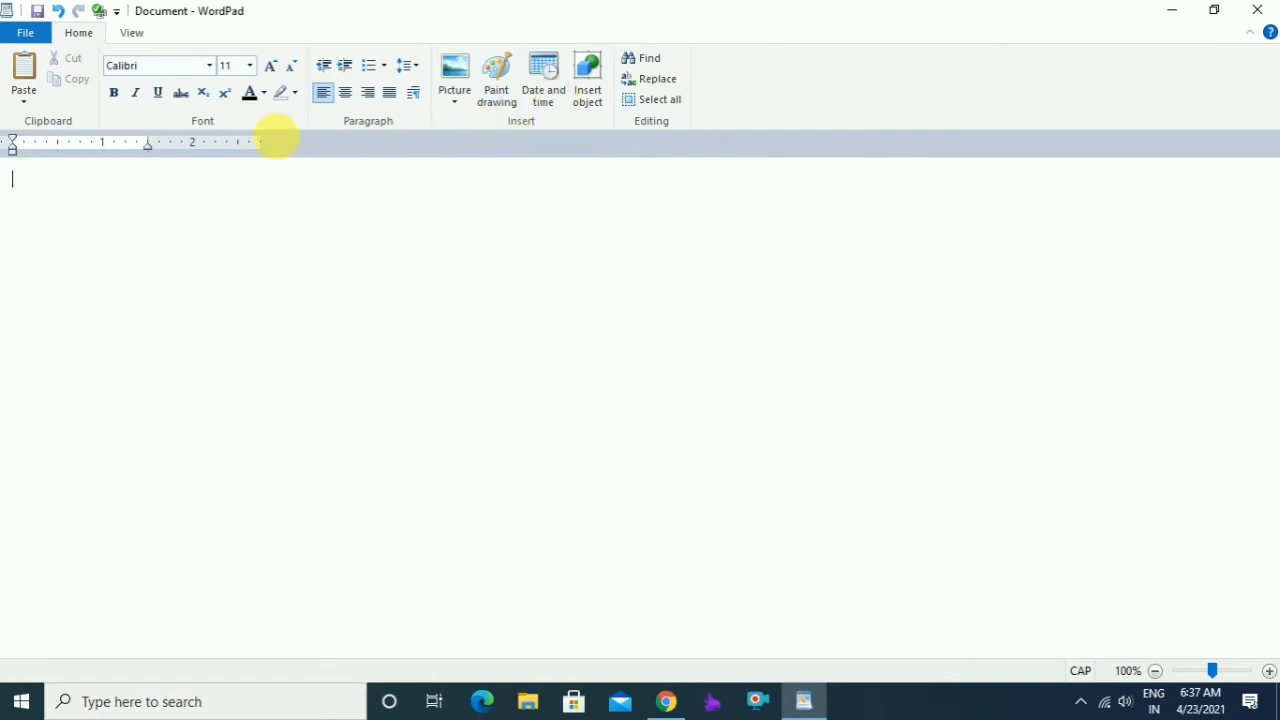
Insert the current date in the format "Friday, 23 April, 2021".
left_click(541, 80)
left_click(545, 340)
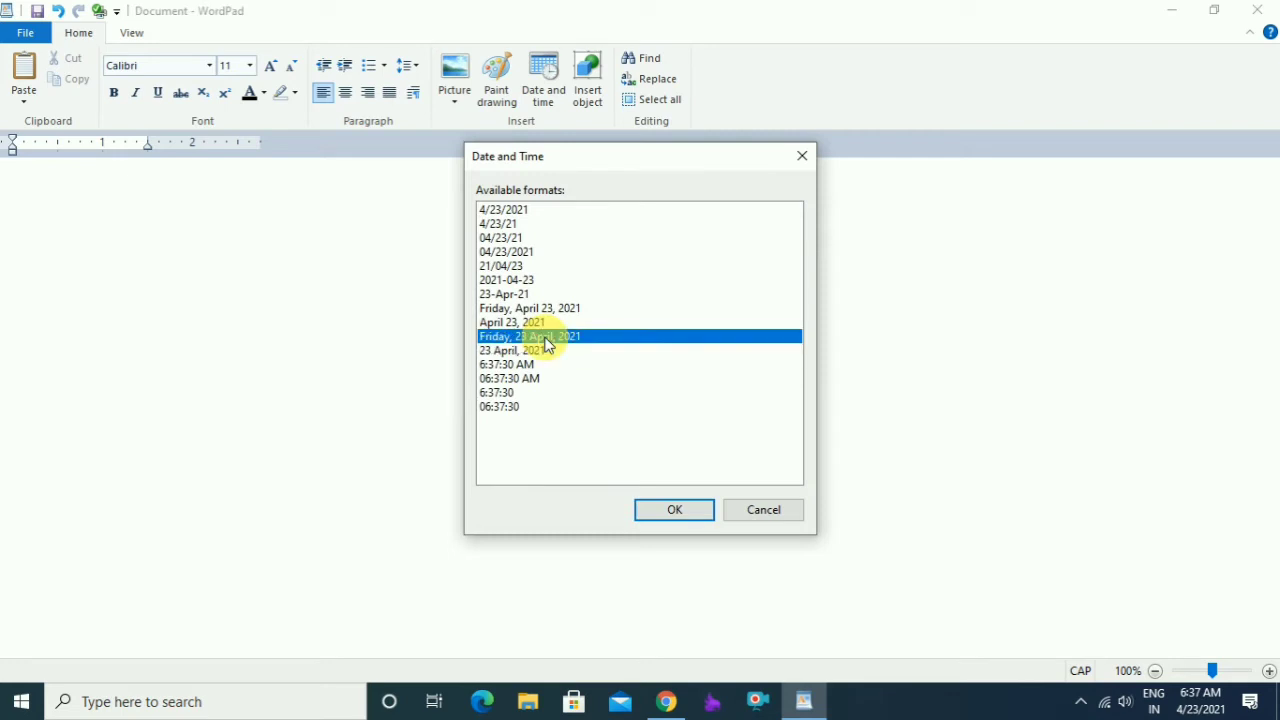
left_click(656, 507)
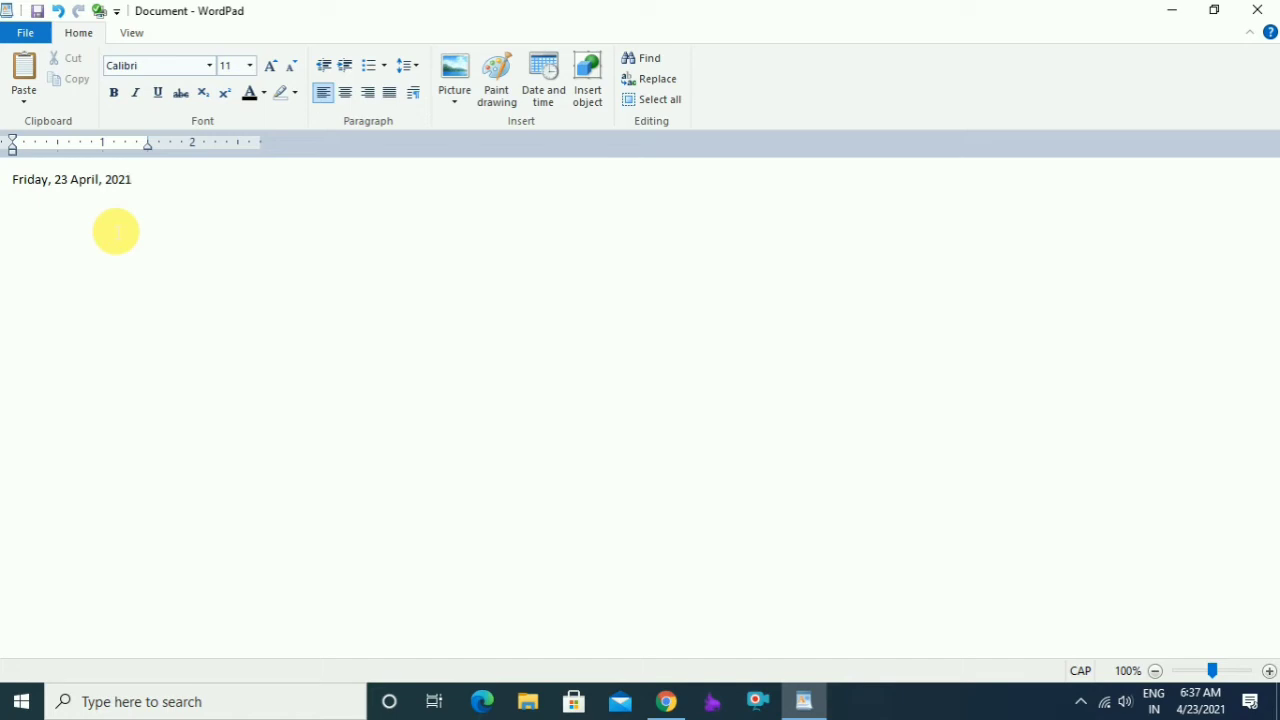
Insert a new Microsoft PowerPoint Slide object below the date, and close PowerPoint leaving the slide blank.
left_click(588, 80)
scroll(727, 320, "up", 2)
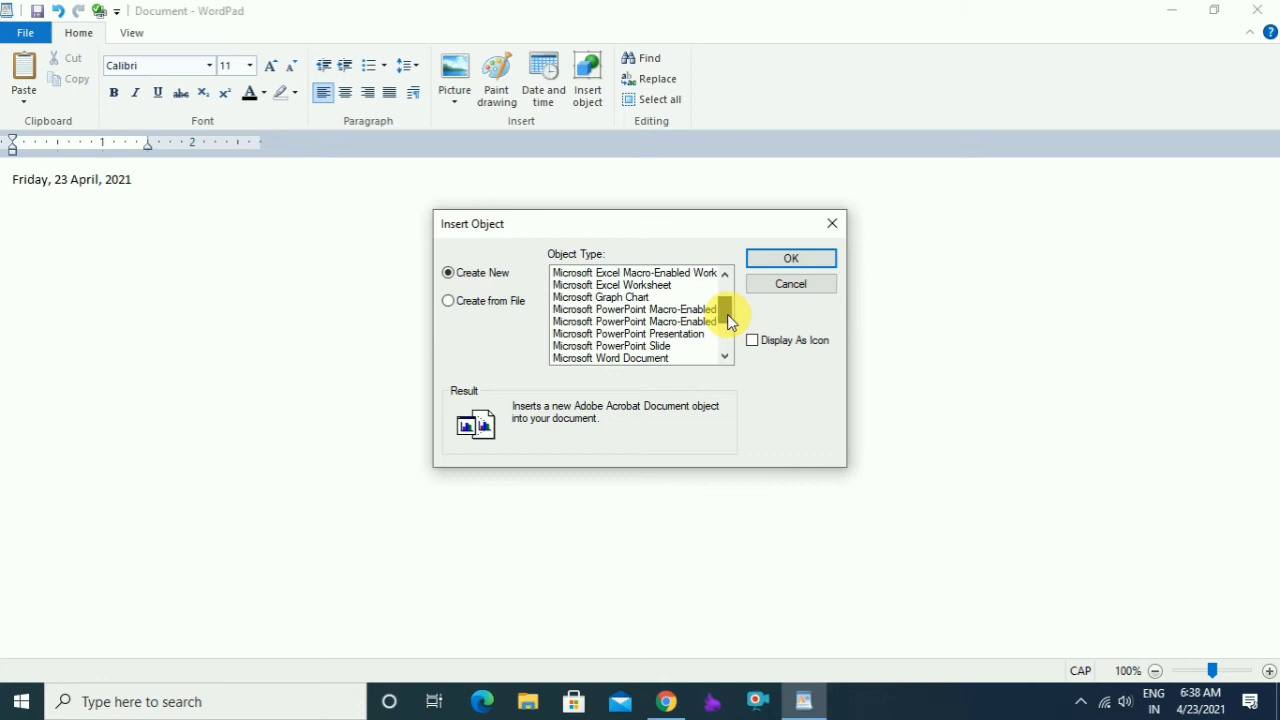
left_click_drag(727, 314, 727, 312)
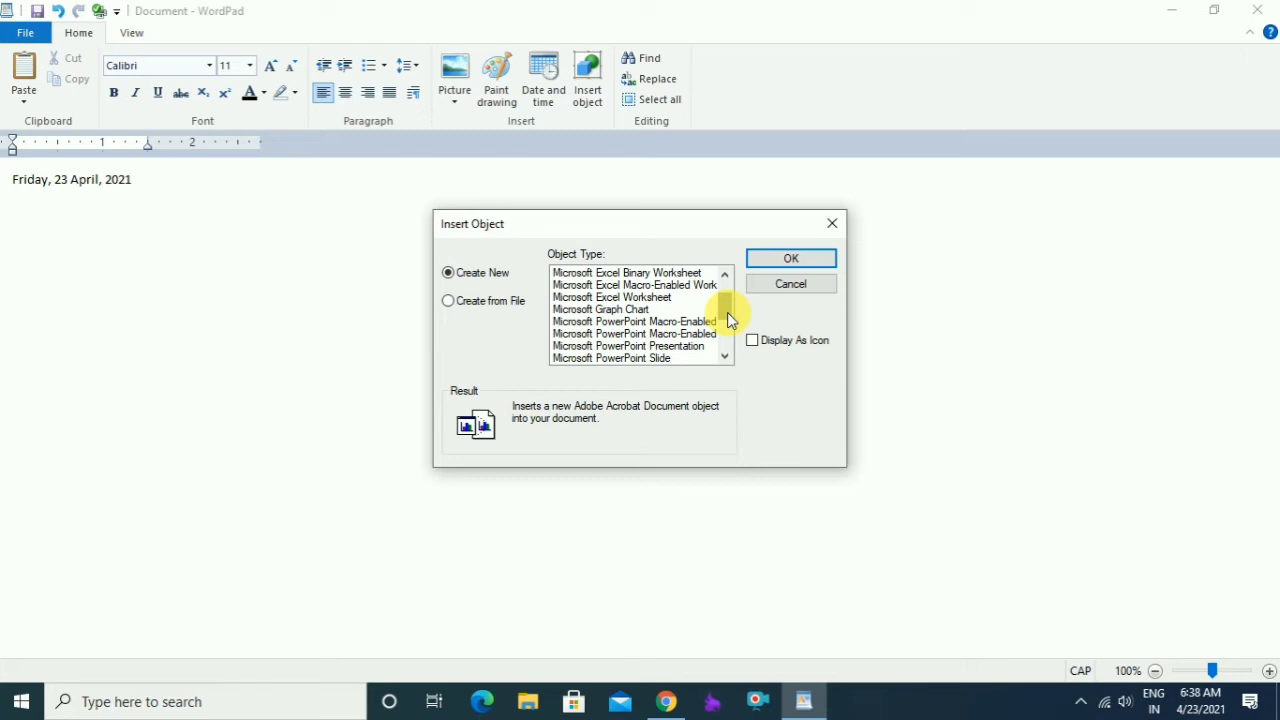
left_click(656, 357)
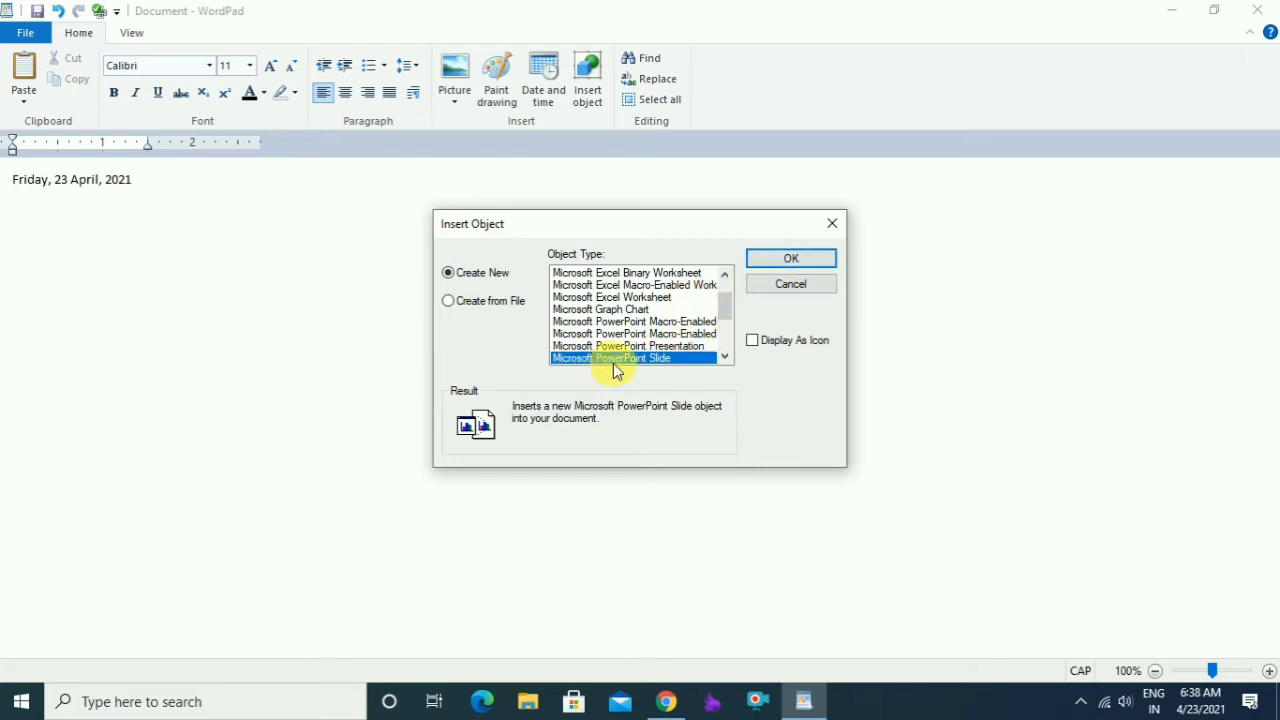
left_click(762, 268)
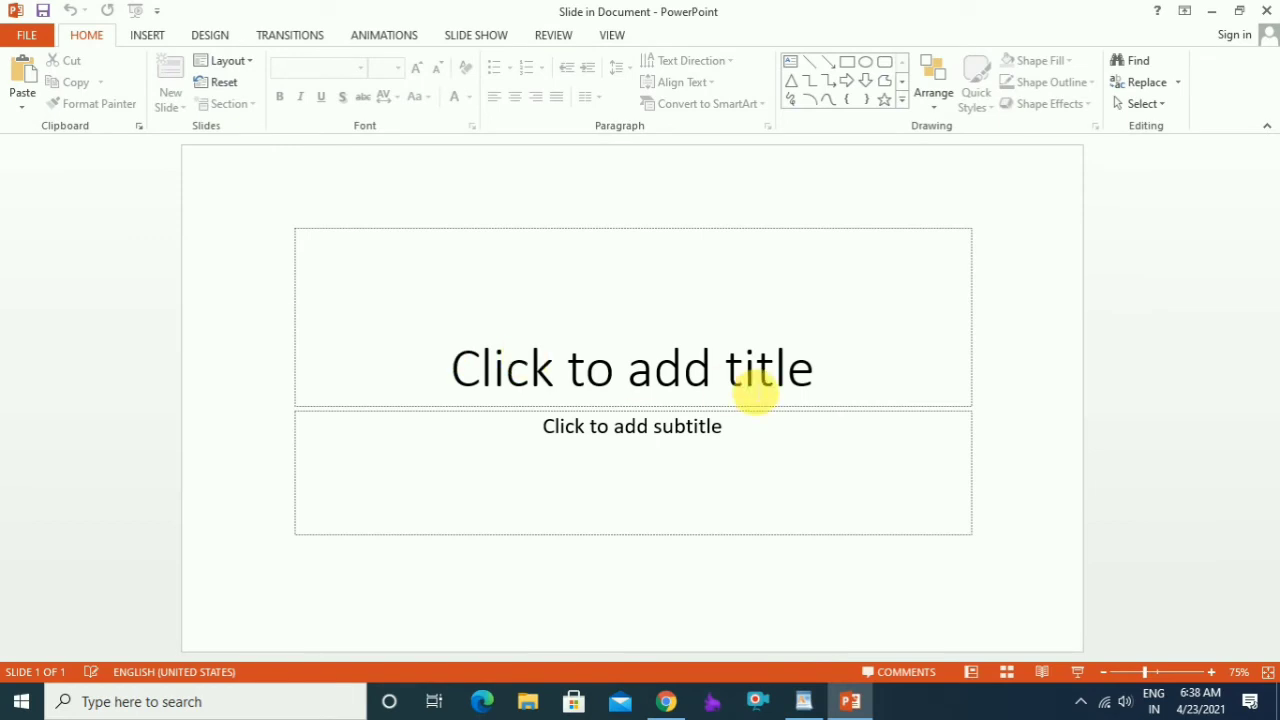
left_click(1266, 10)
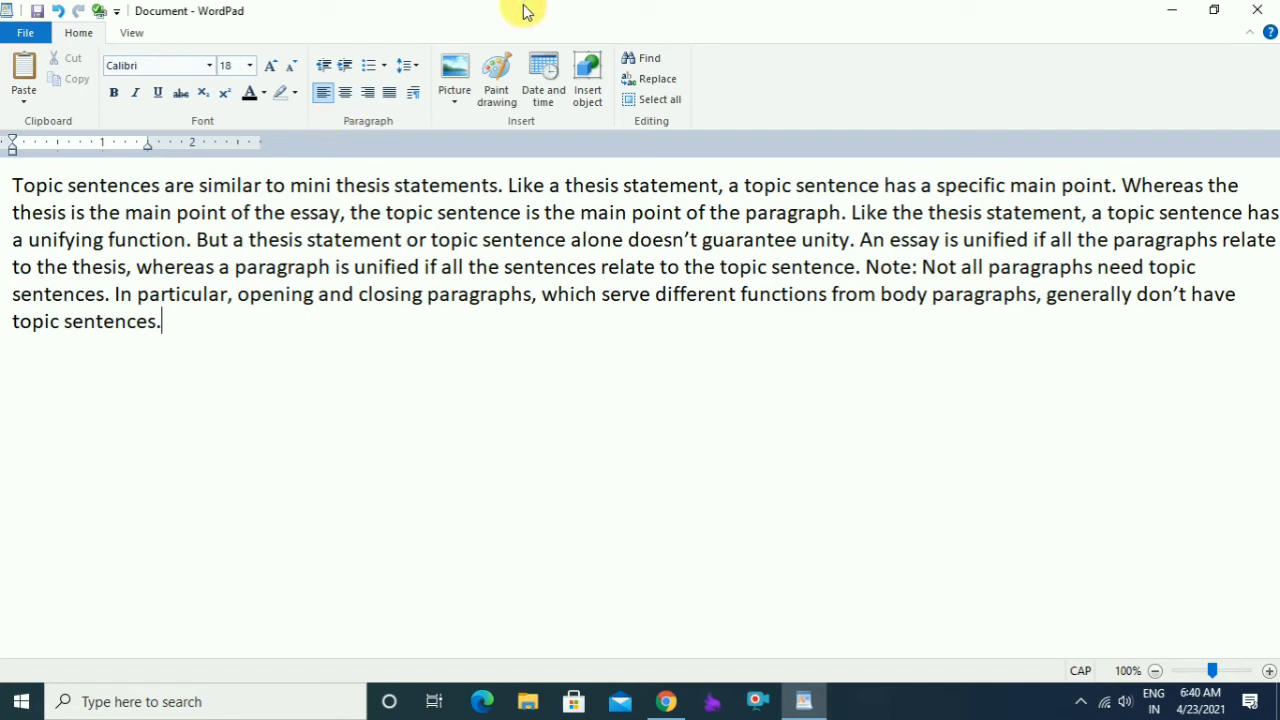
Search the text for THE with whole-word matching on, keeping the Find dialog clear of the paragraph.
left_click(649, 58)
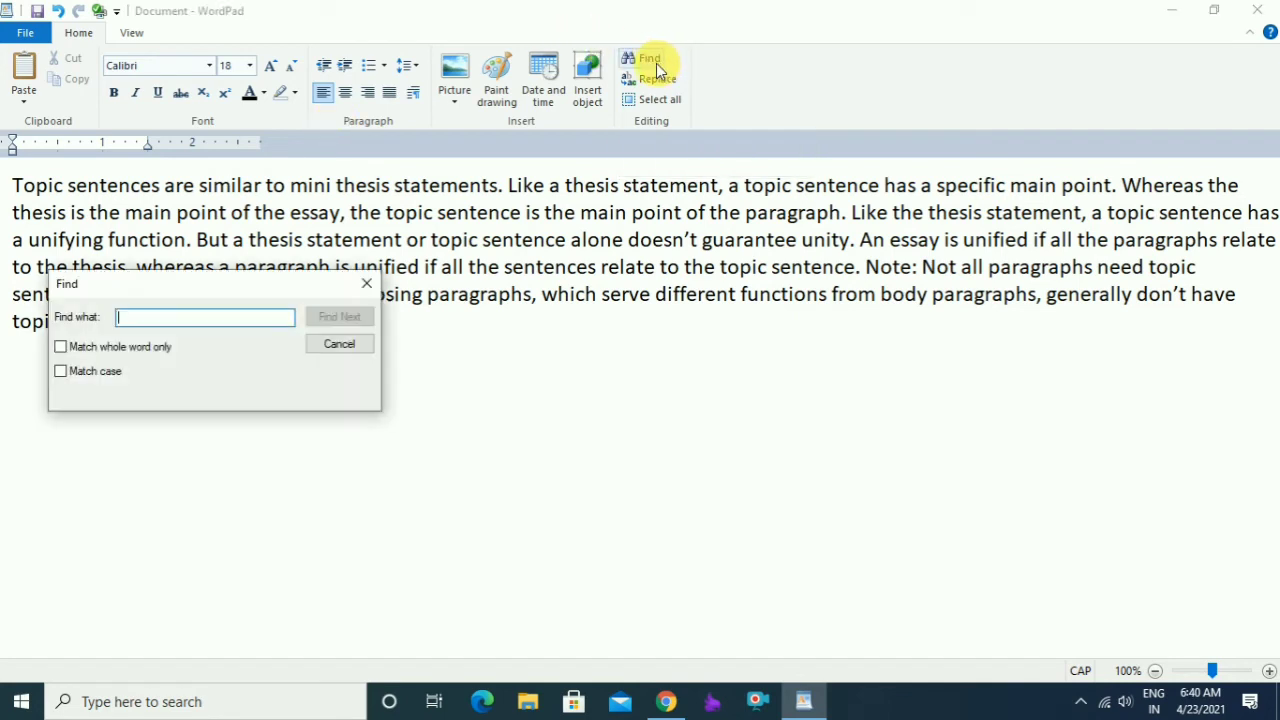
left_click_drag(267, 287, 707, 263)
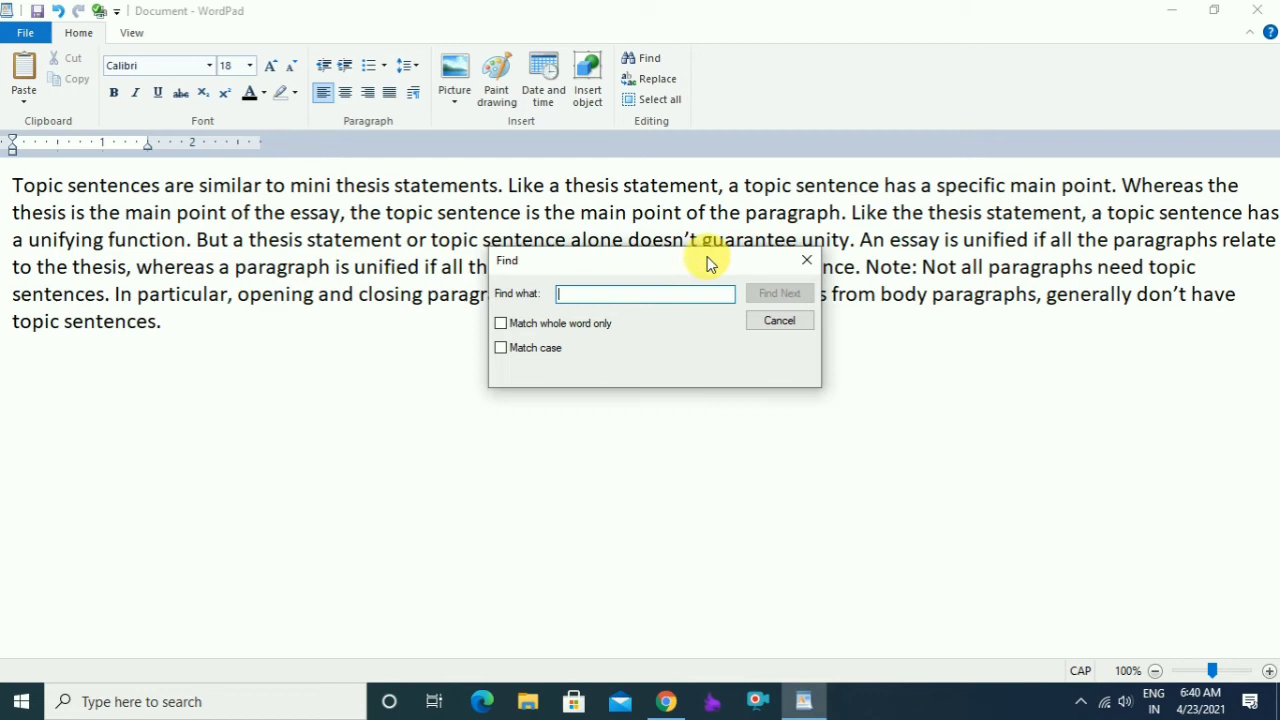
type("THE")
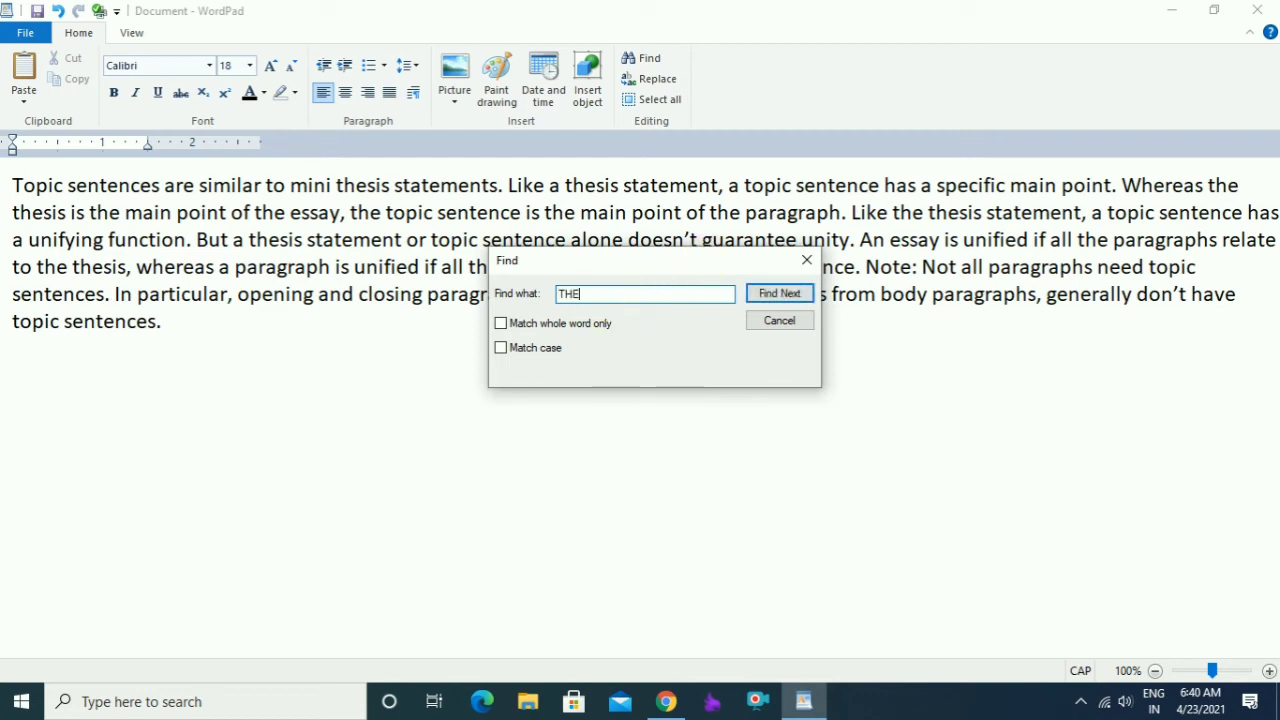
left_click(501, 323)
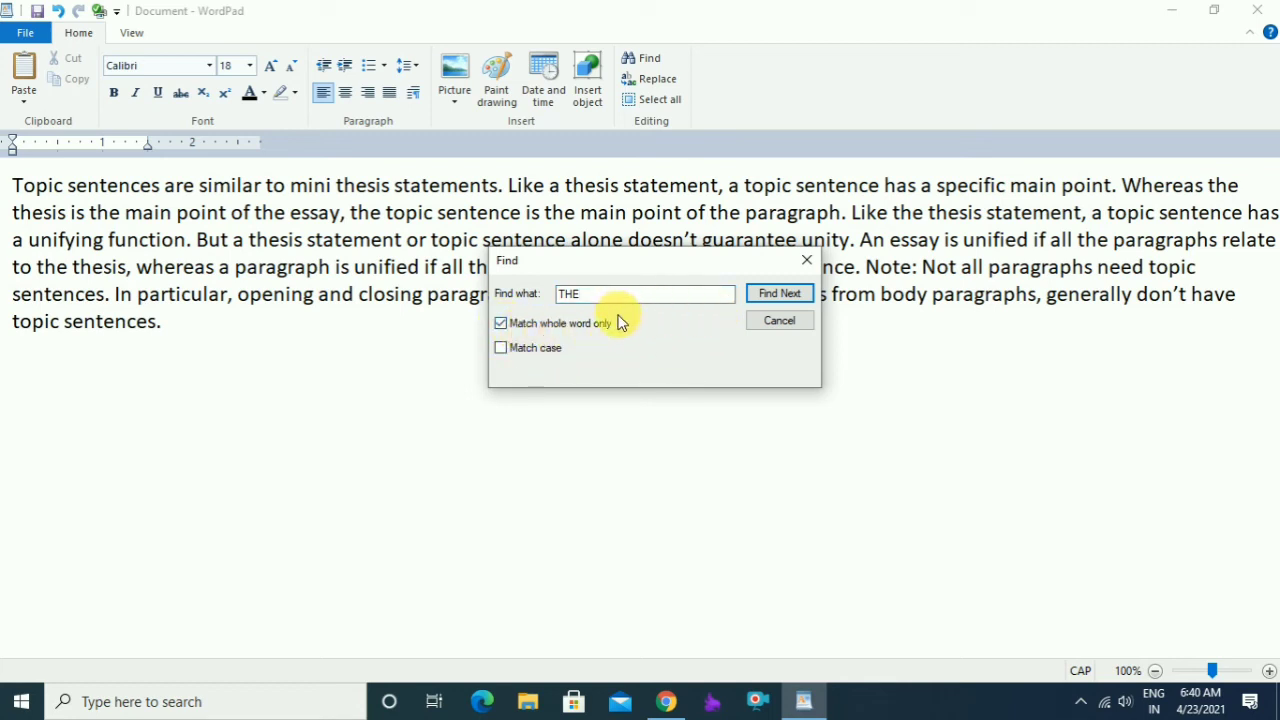
left_click_drag(655, 266, 601, 377)
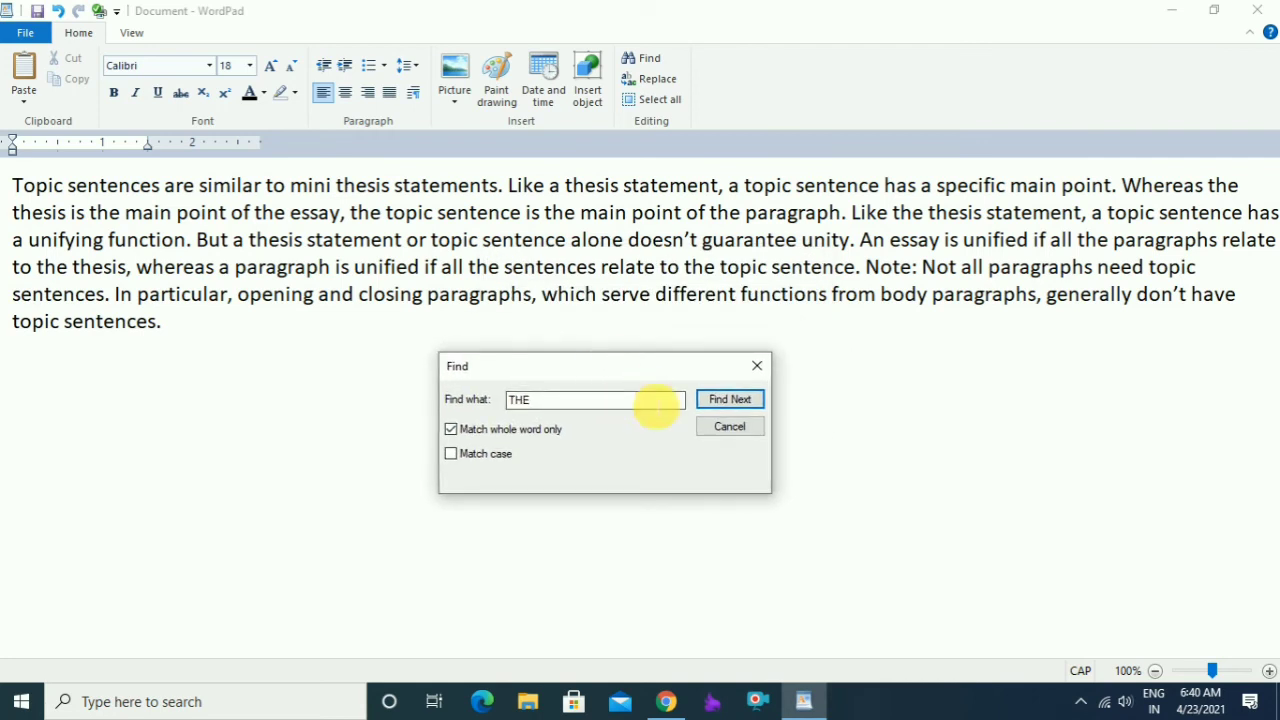
left_click(729, 400)
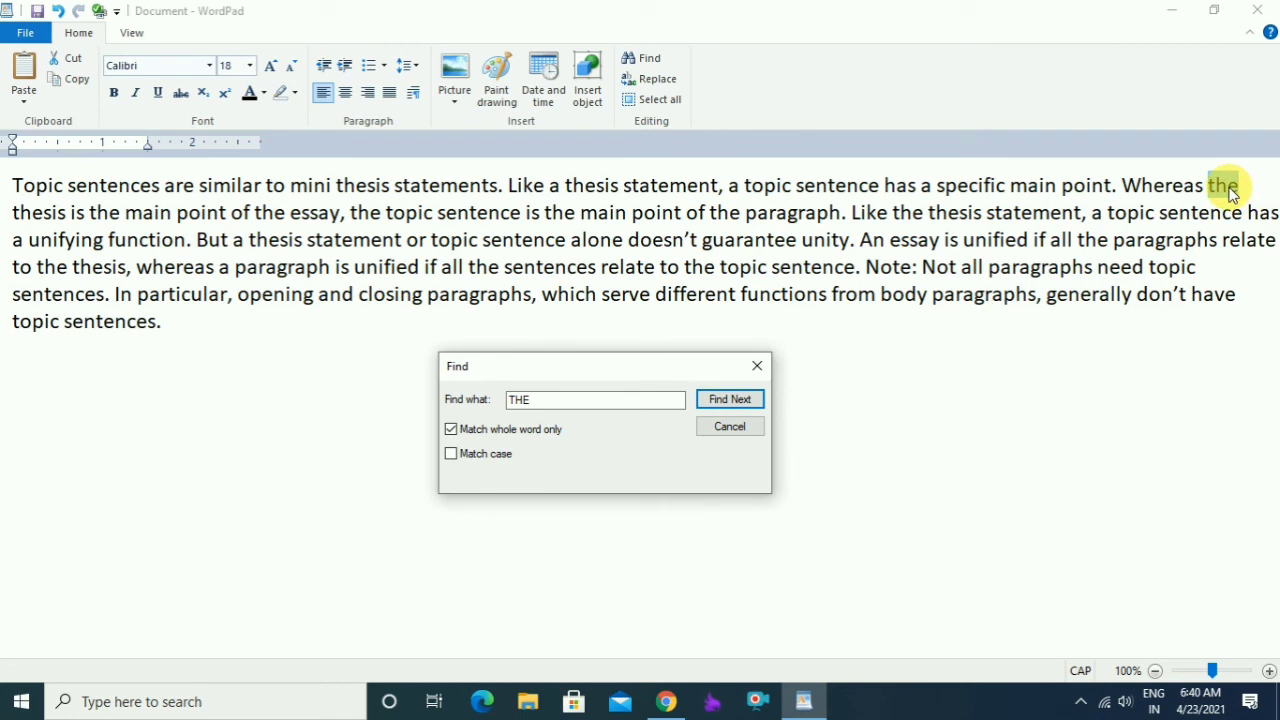
Step through the further occurrences of THE in the paragraph one after another.
left_click(729, 400)
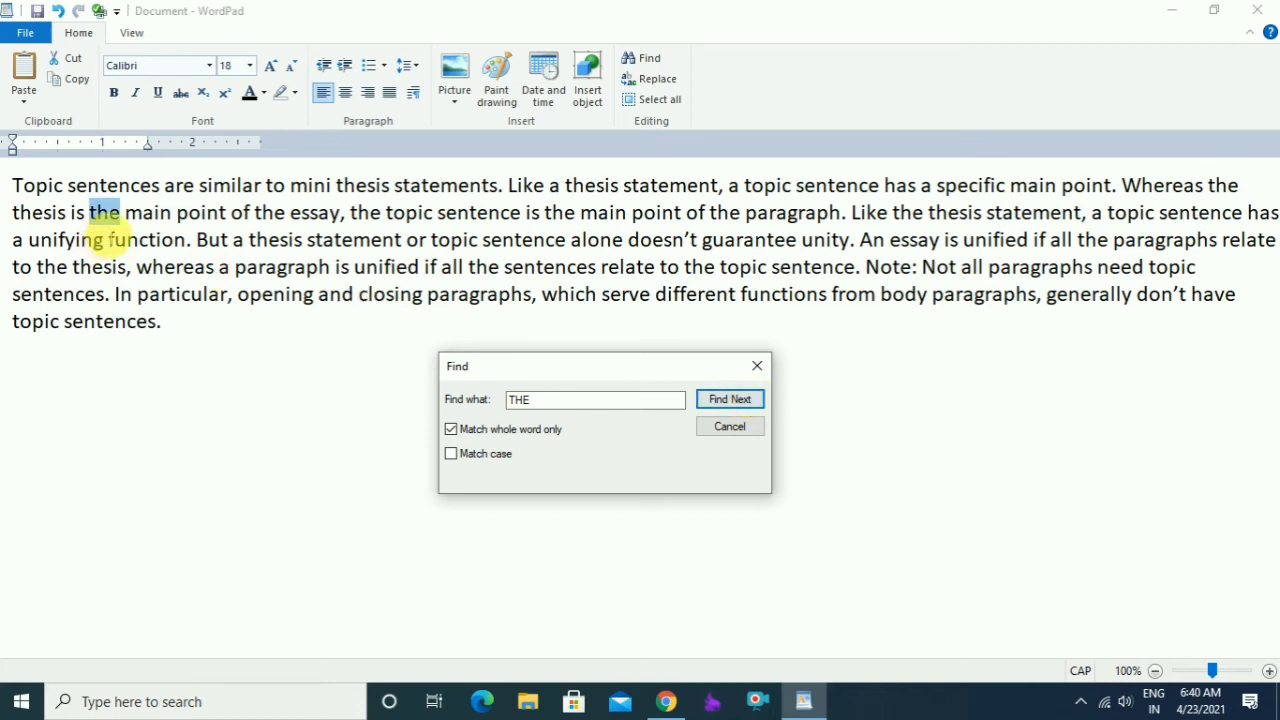
left_click(729, 400)
left_click(729, 400)
left_click(729, 400)
left_click(729, 400)
left_click(729, 400)
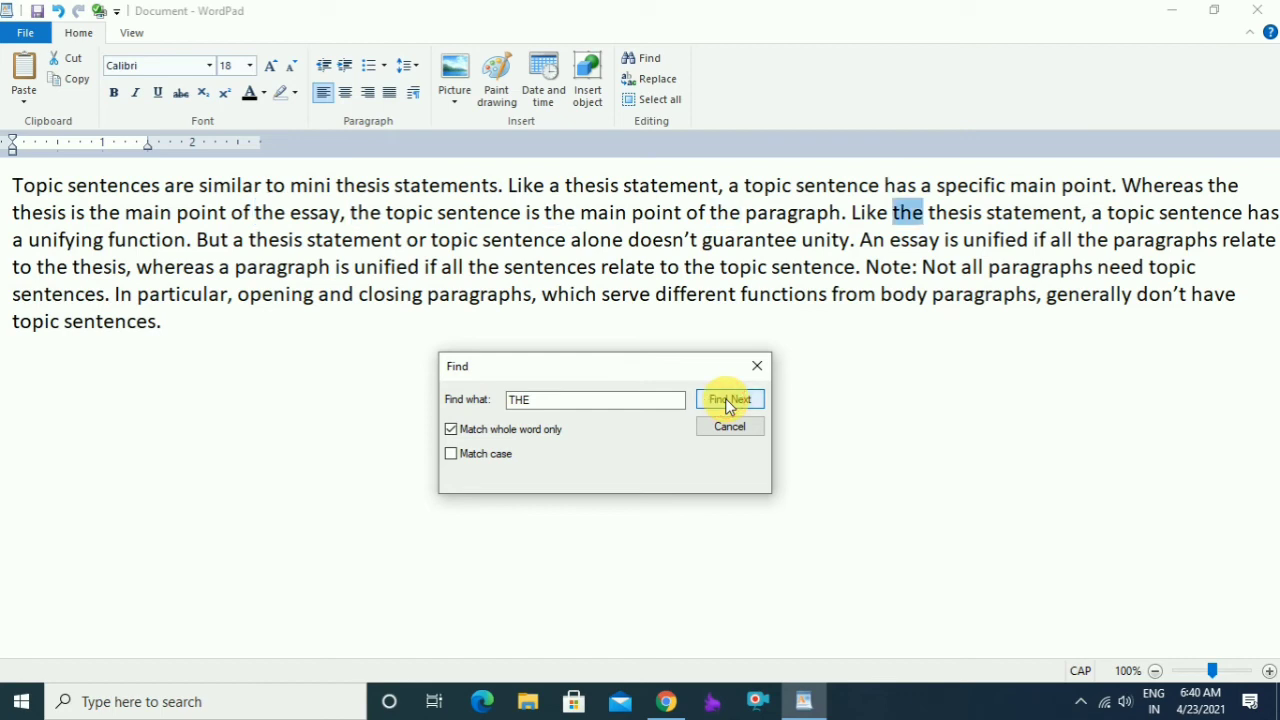
left_click(729, 400)
left_click(729, 400)
left_click(729, 400)
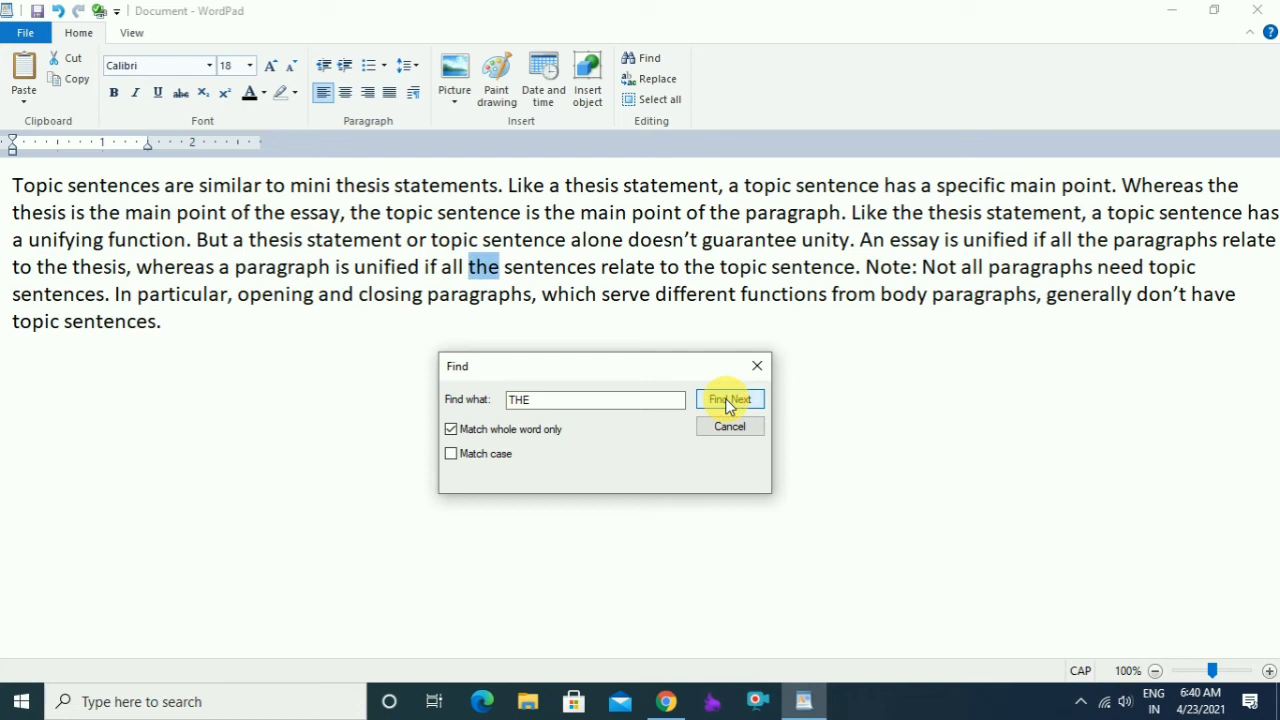
left_click(729, 400)
left_click(729, 400)
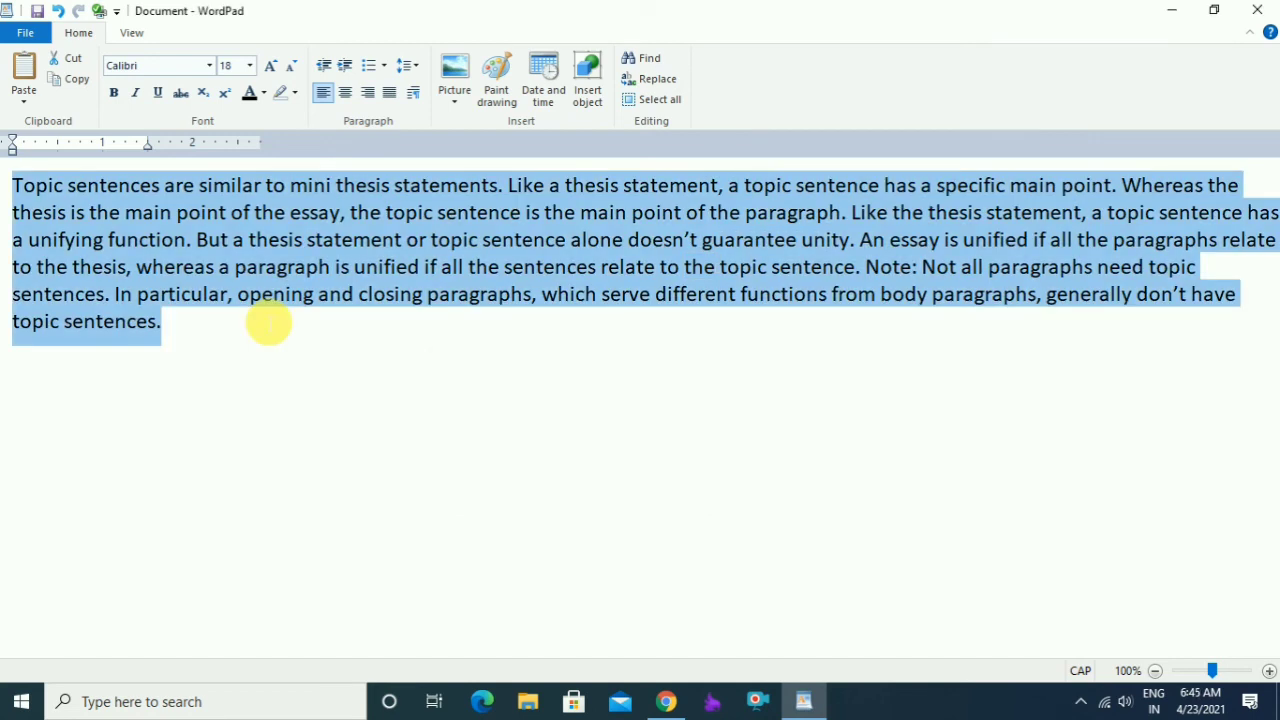
Set up a replacement of THE with REPLACE in the text, with case matching turned off.
left_click(662, 86)
left_click_drag(215, 241, 485, 268)
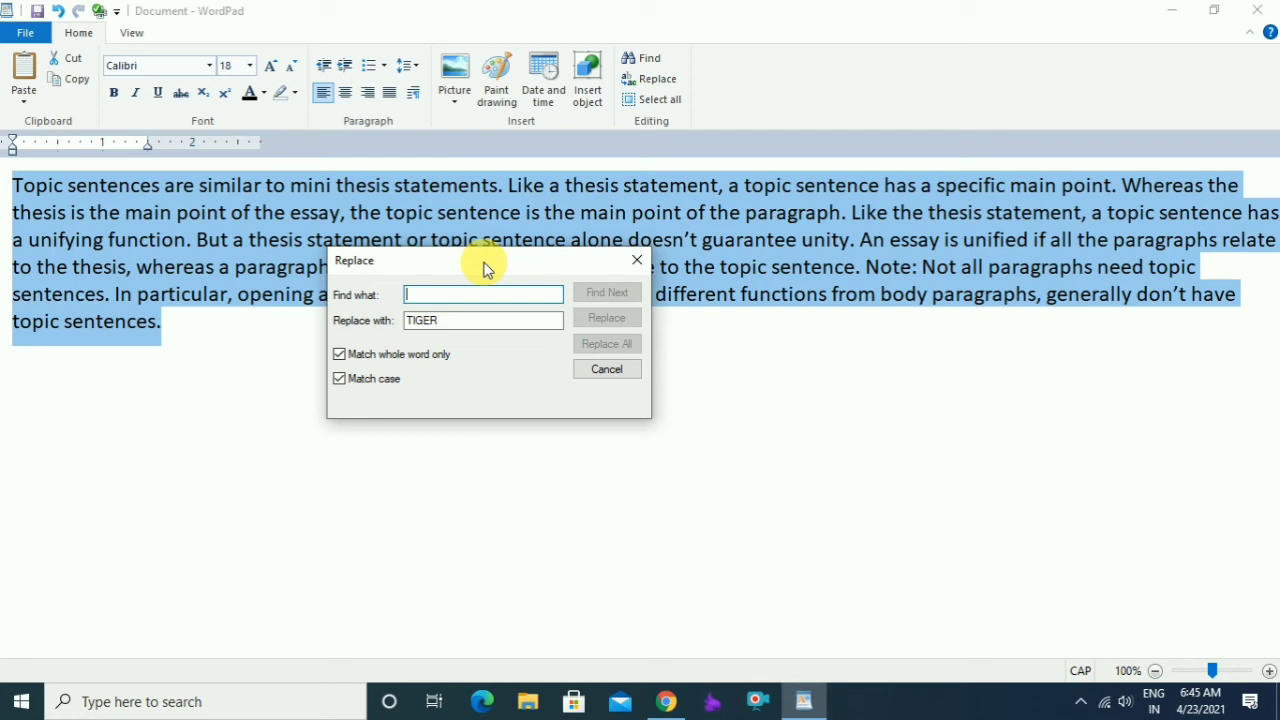
type("THE")
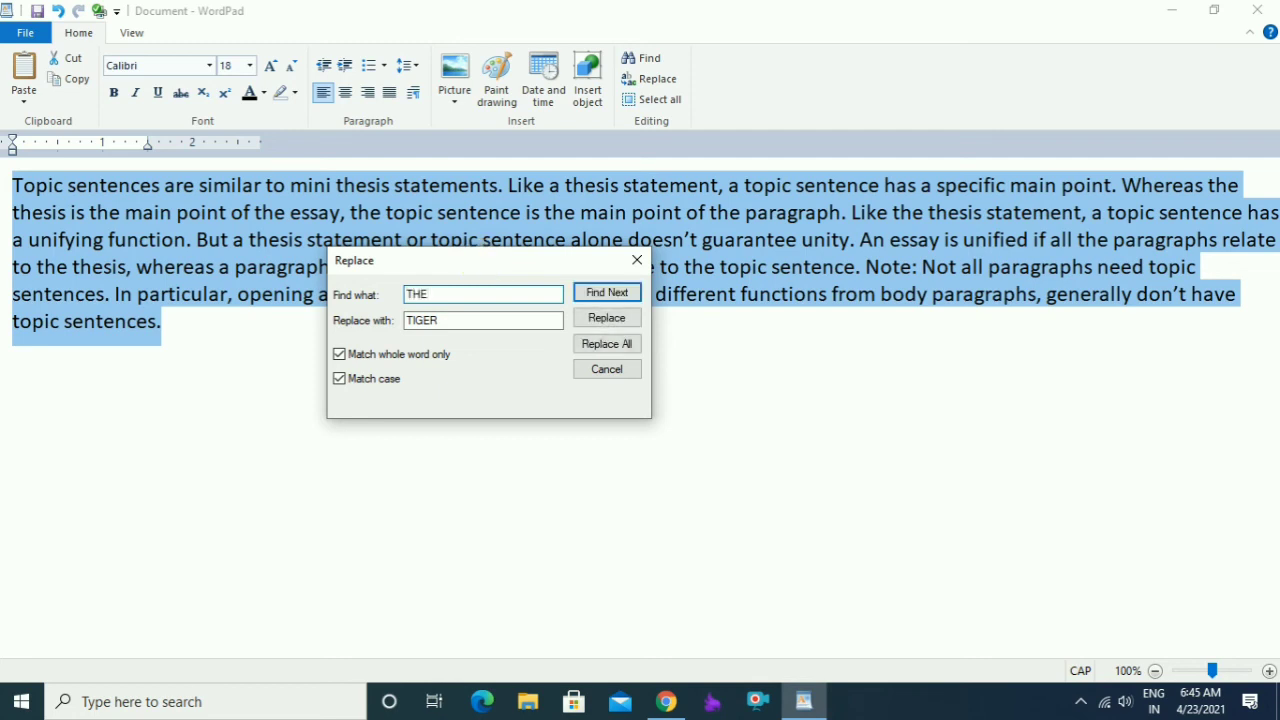
left_click_drag(447, 322, 374, 323)
key("BackSpace")
type("REPLACE")
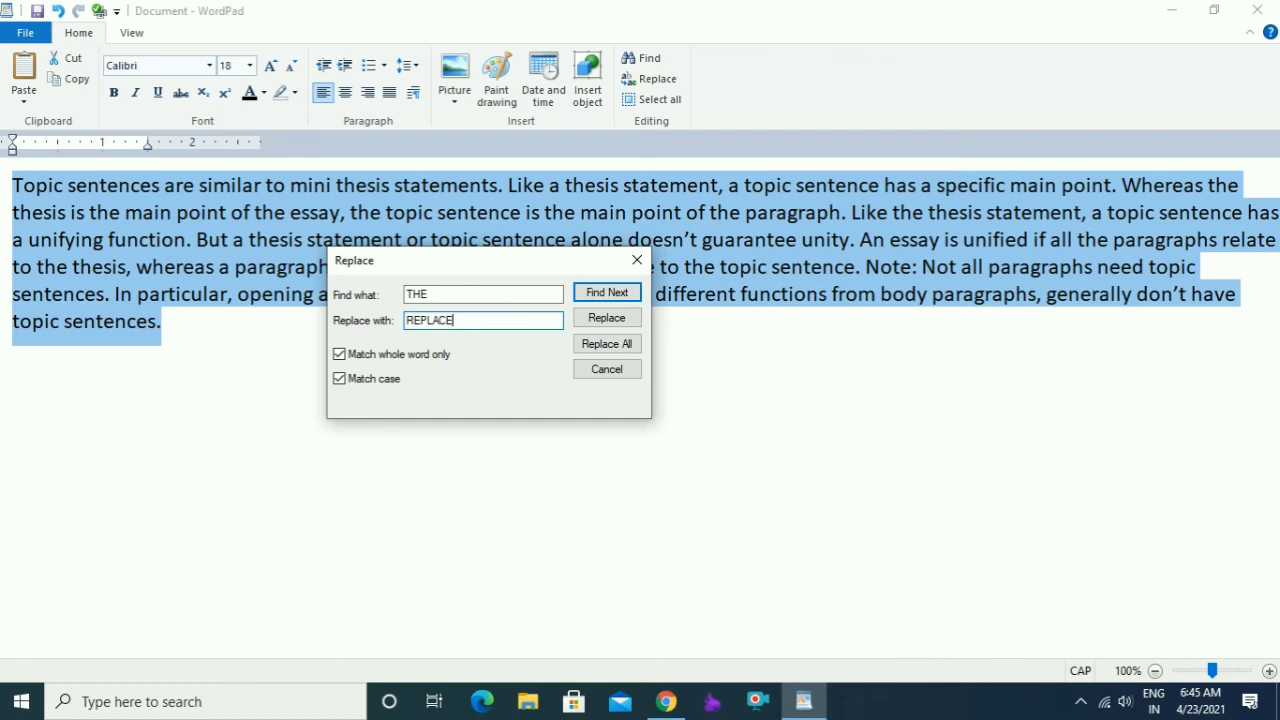
left_click(384, 507)
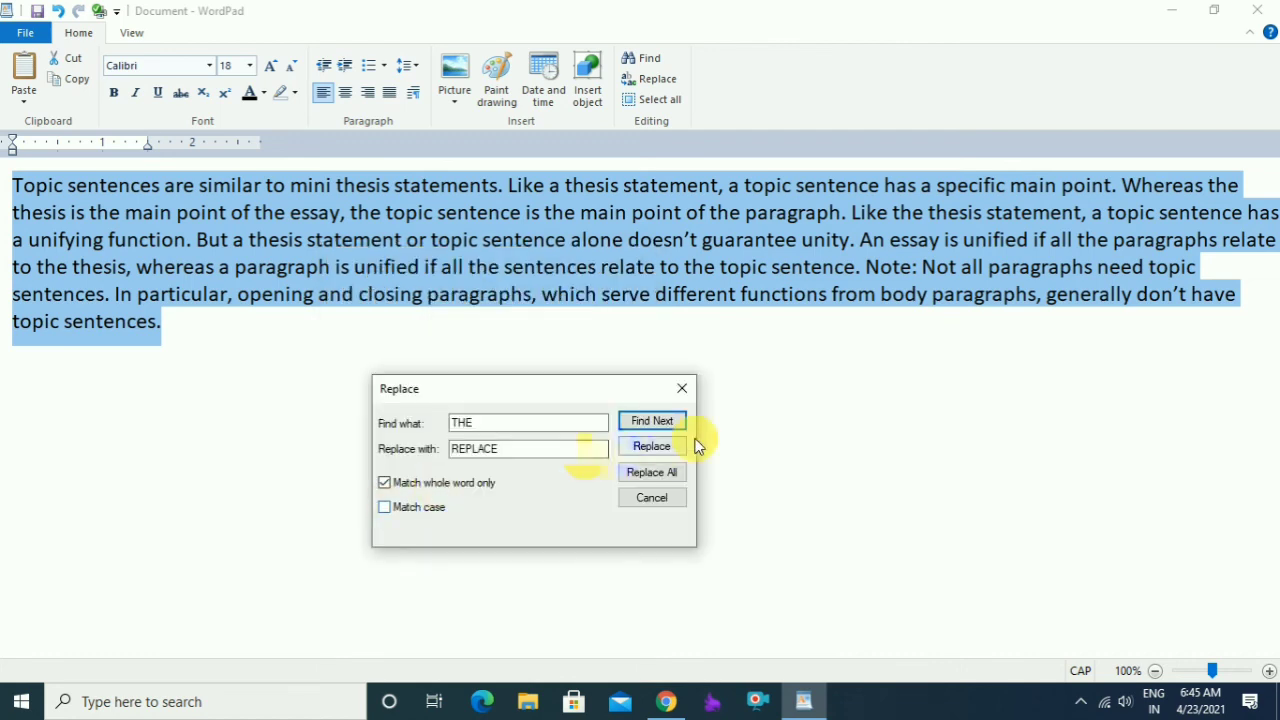
Replace the first two occurrences of THE with REPLACE one at a time.
left_click(651, 447)
left_click(651, 447)
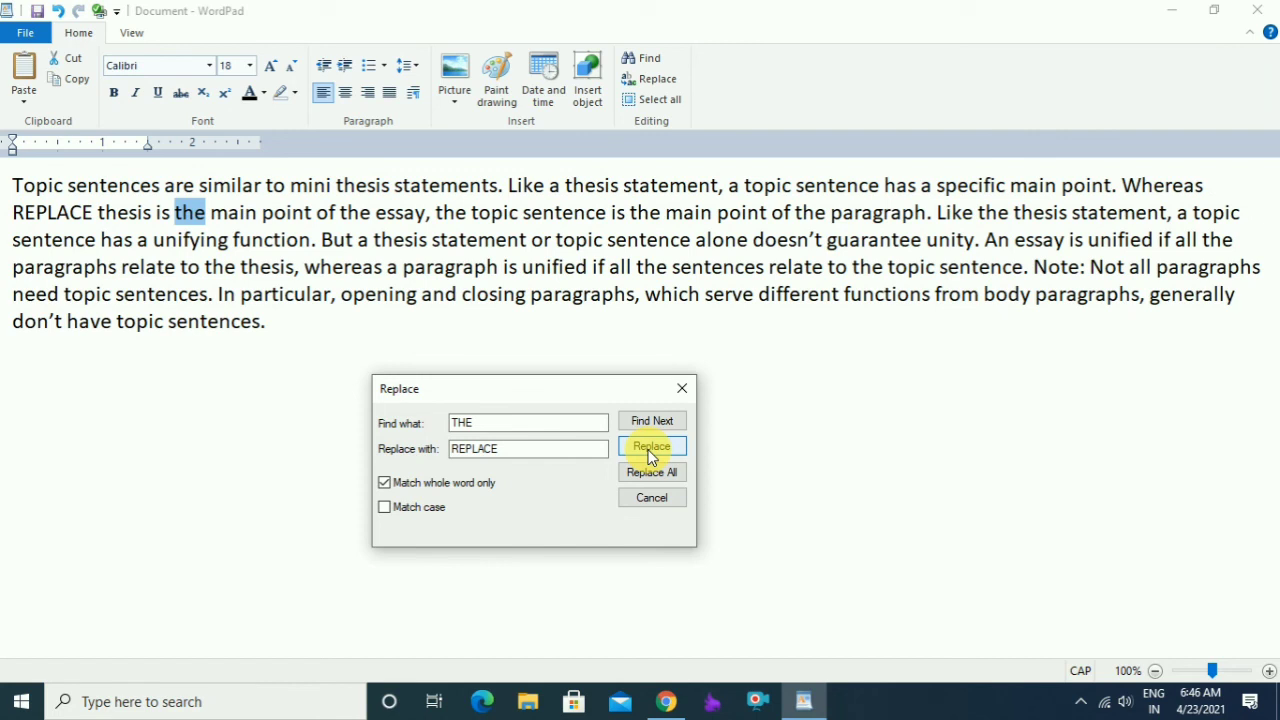
left_click(651, 447)
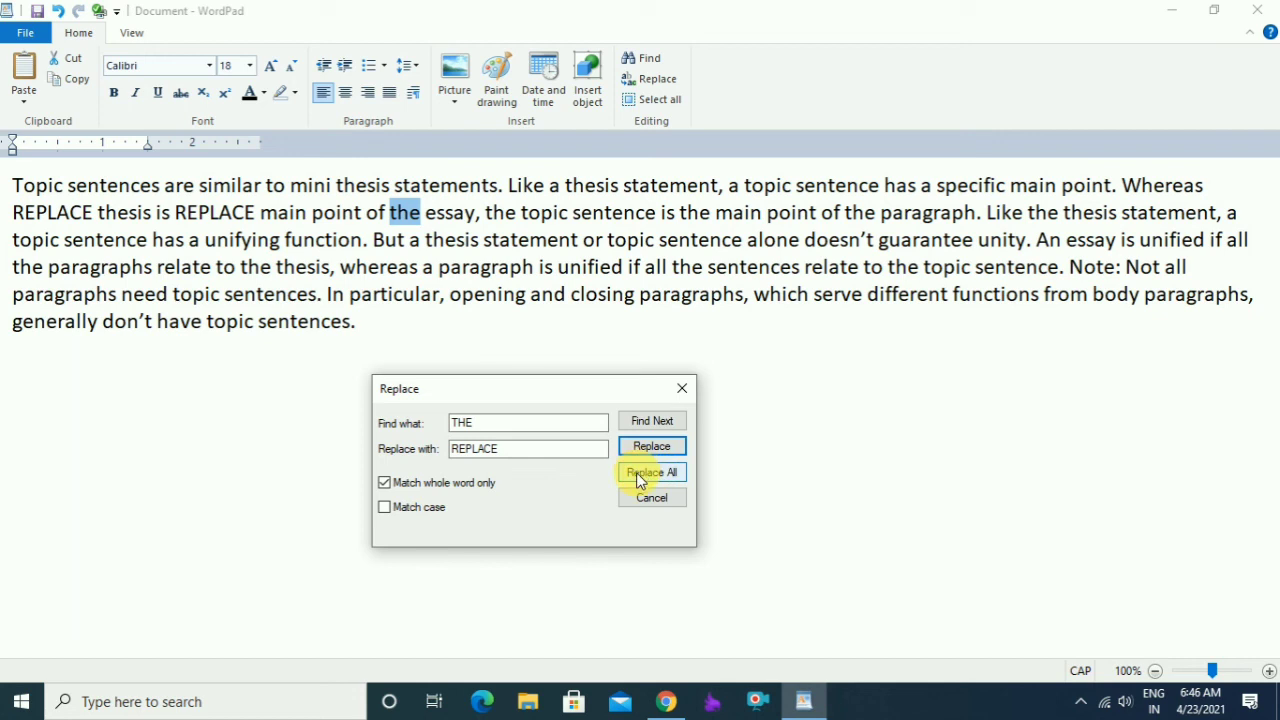
Replace all remaining occurrences of THE with REPLACE, close the Replace dialog, and select the whole text.
left_click(640, 476)
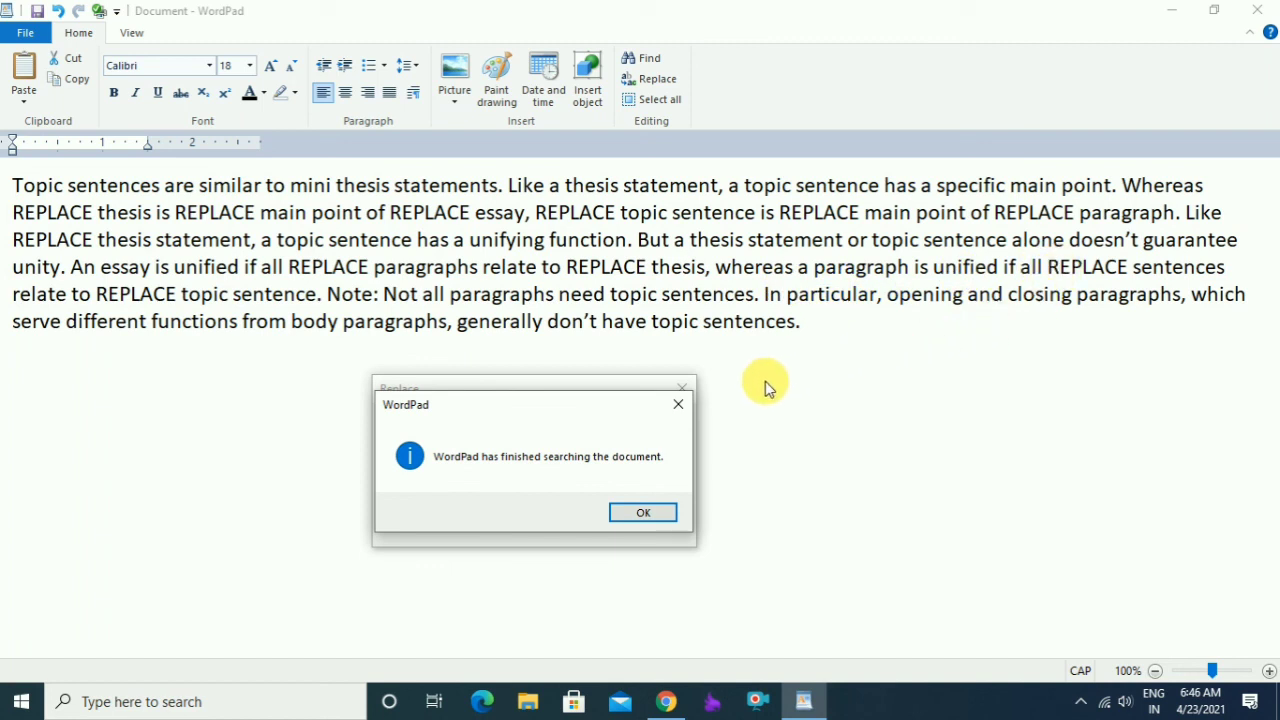
left_click(637, 512)
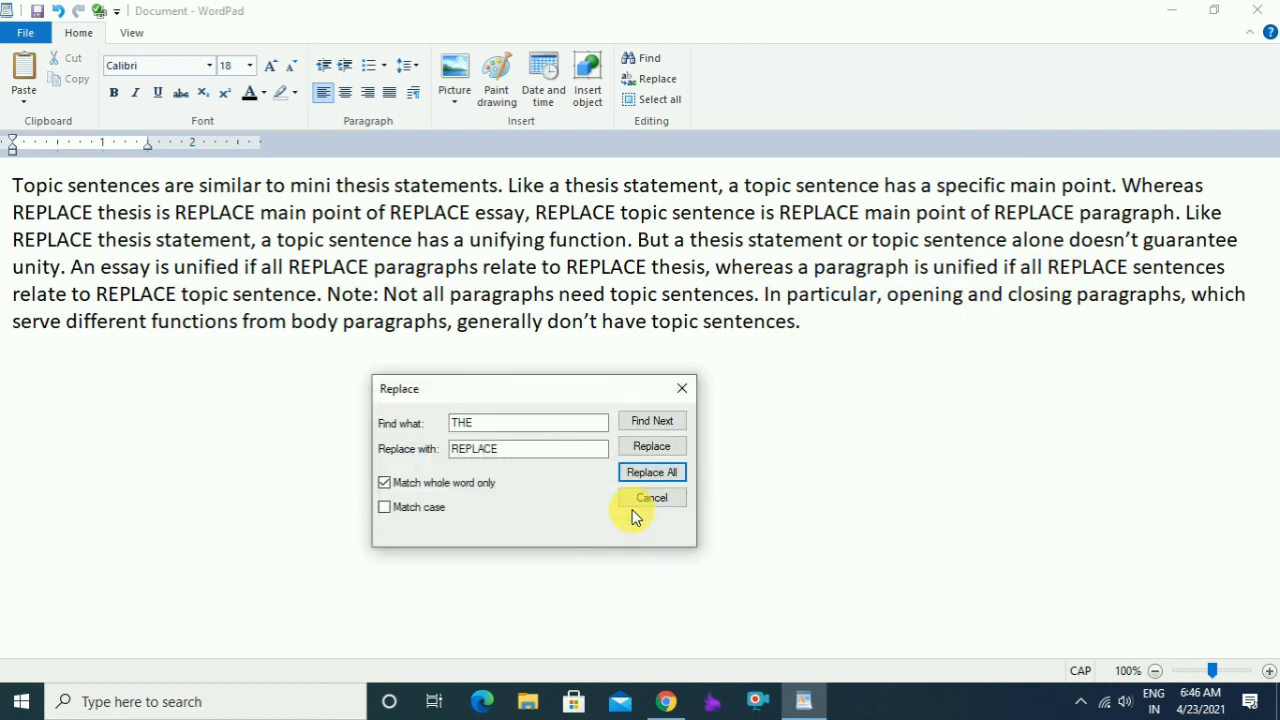
left_click(636, 502)
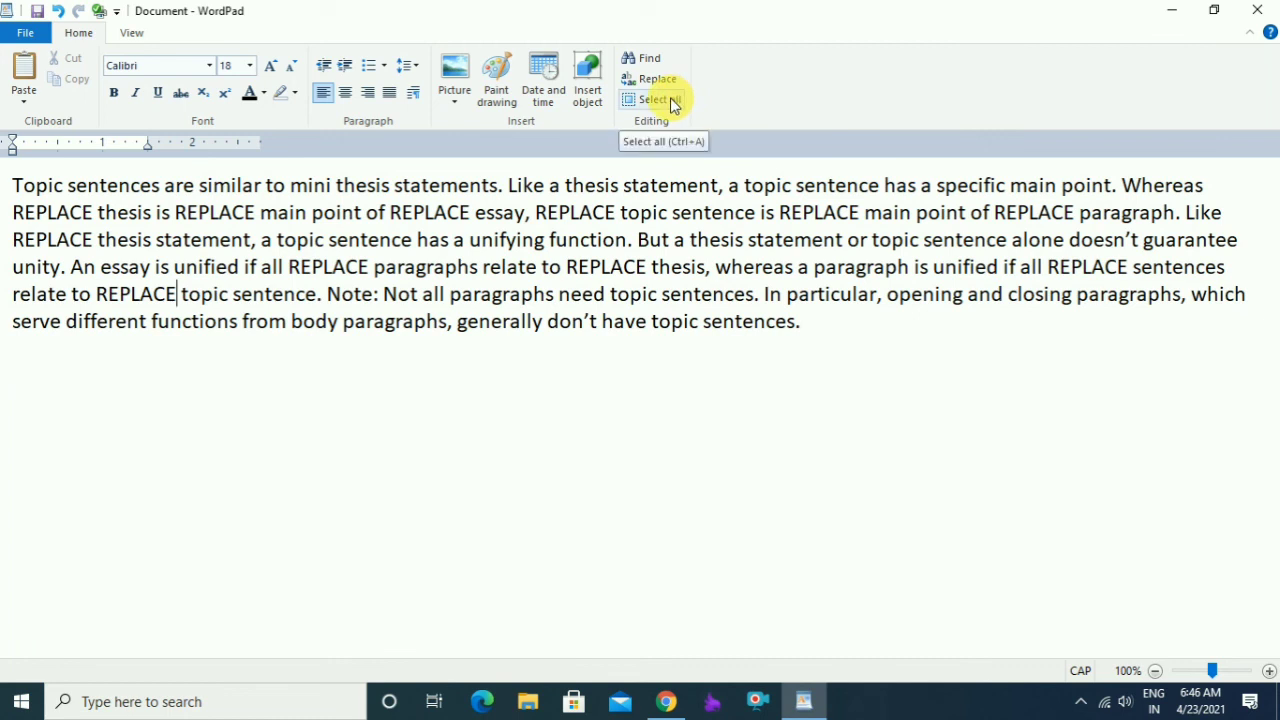
left_click(674, 104)
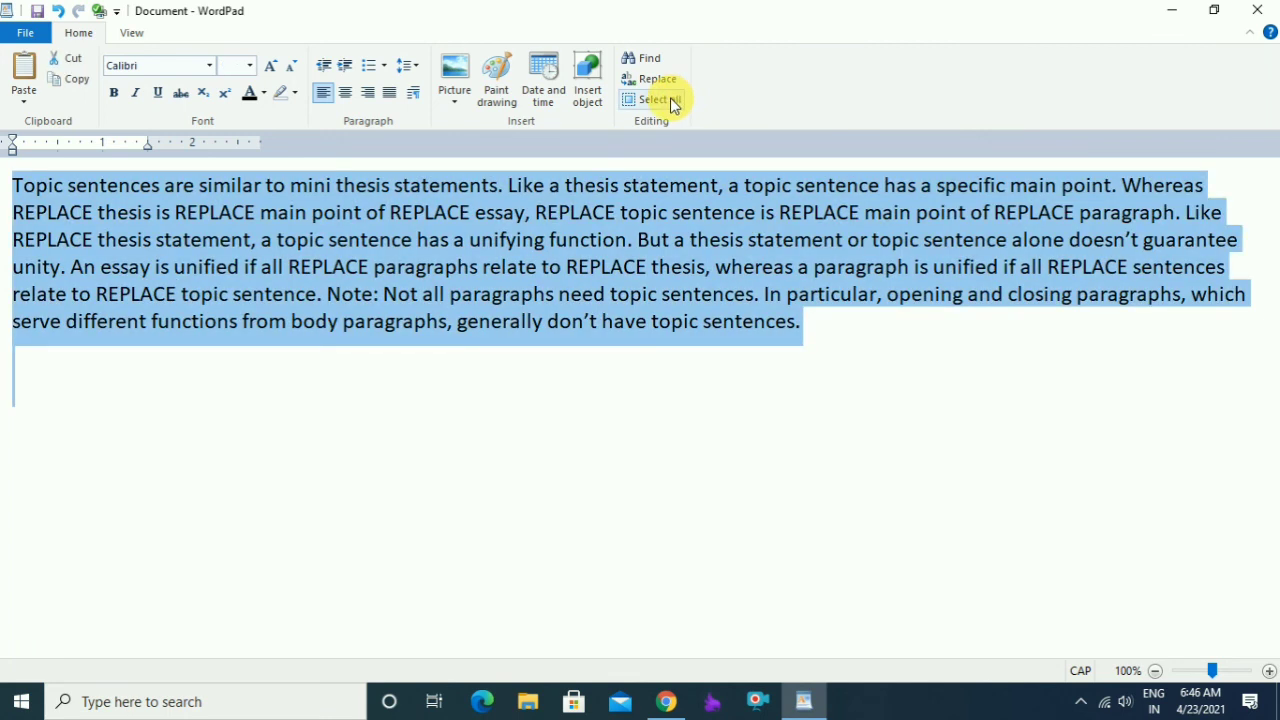